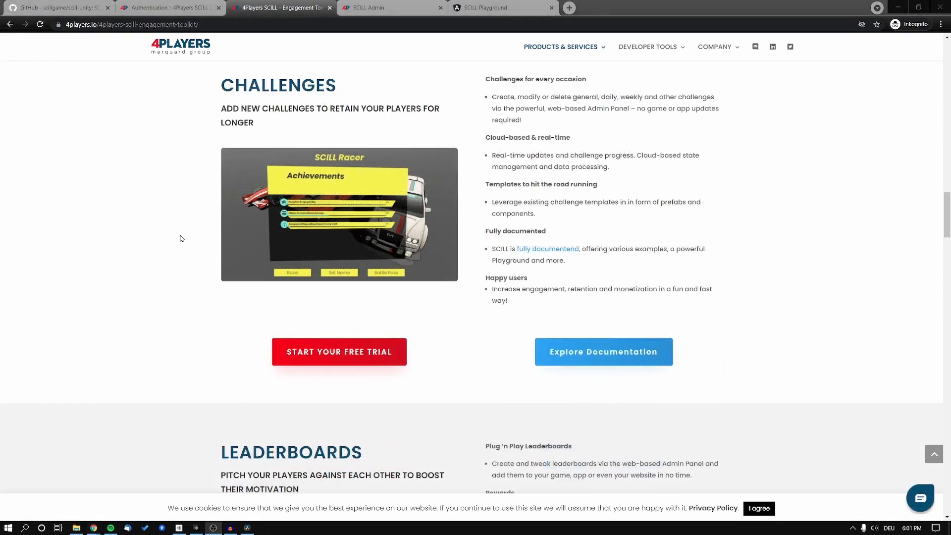
# Scroll the 4Players SCILL page through the Challenges, Leaderboards and Battle Passes sections
pyautogui.scroll(-6, 180, 239)
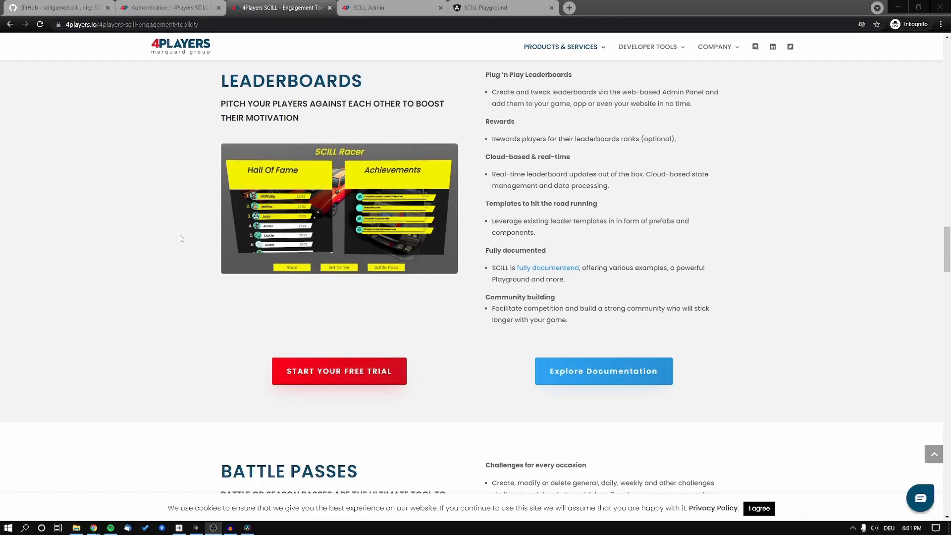
pyautogui.scroll(-6, 181, 239)
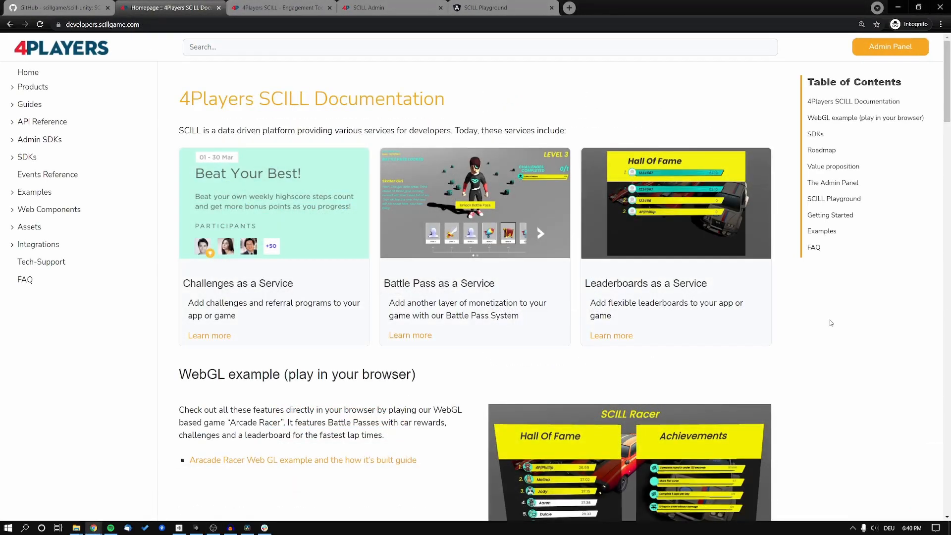
# Read the SCILL Documentation homepage past SDKs, Roadmap and Value proposition to The Admin Panel
pyautogui.scroll(-4, 831, 323)
pyautogui.scroll(-2, 830, 323)
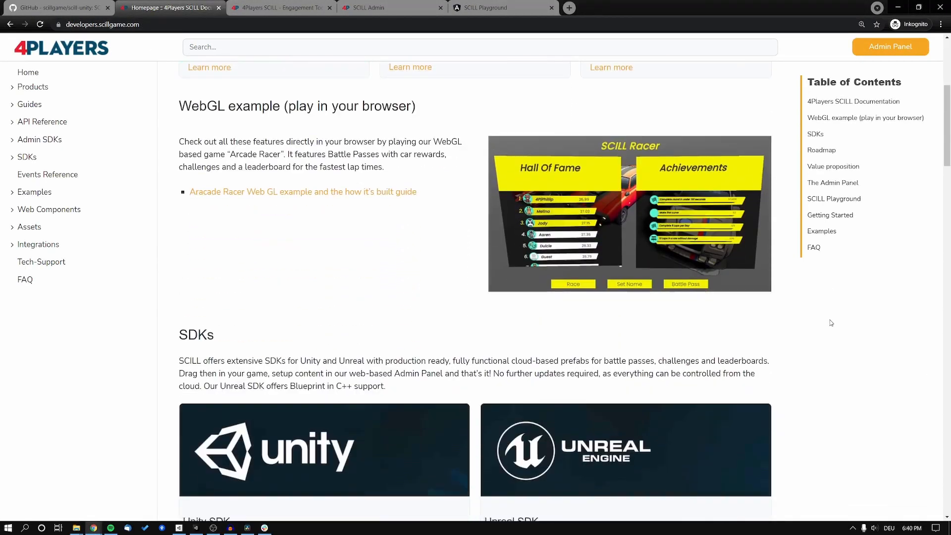
pyautogui.scroll(-5, 831, 323)
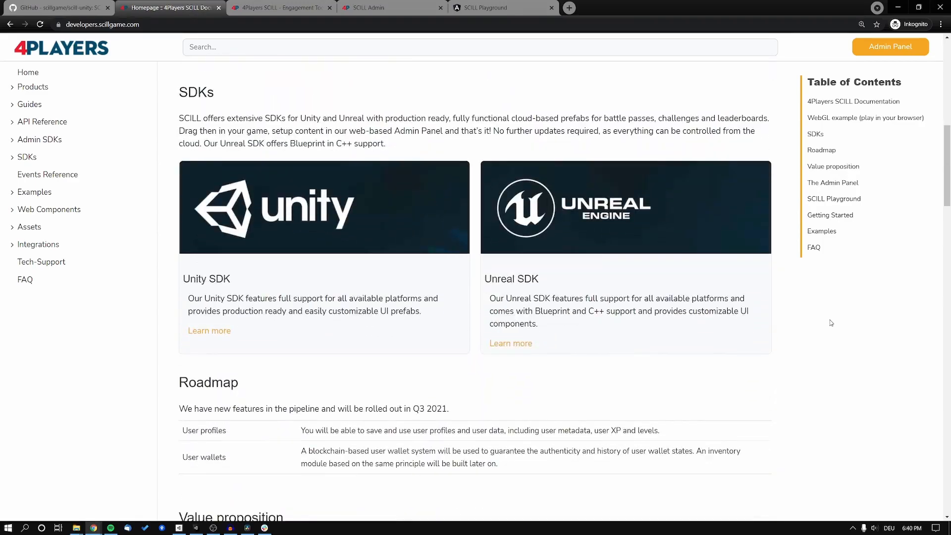
pyautogui.scroll(-7, 831, 322)
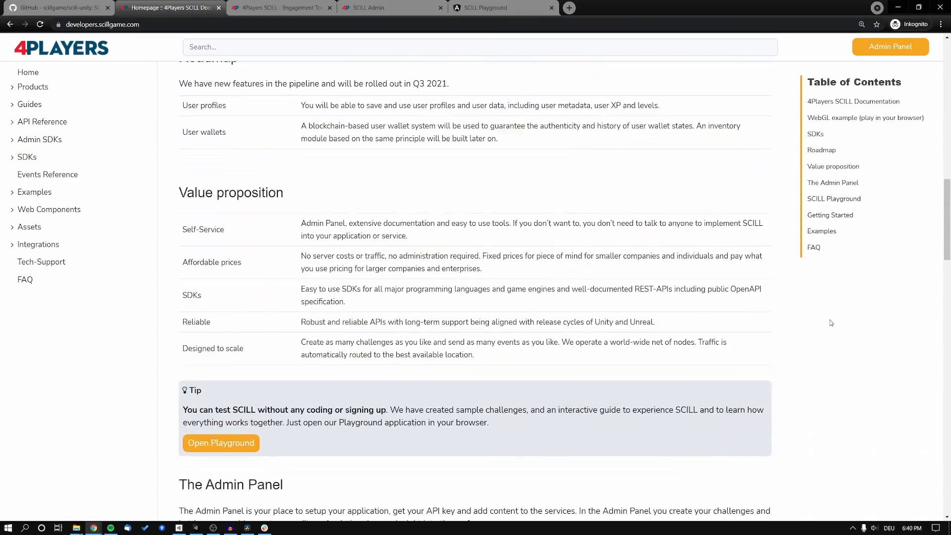
pyautogui.scroll(-7, 831, 323)
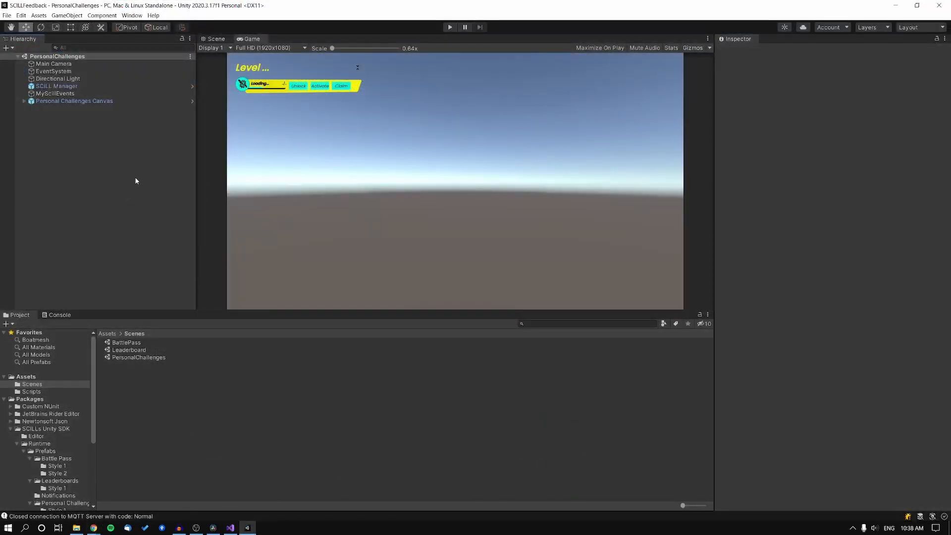
pyautogui.click(67, 88)
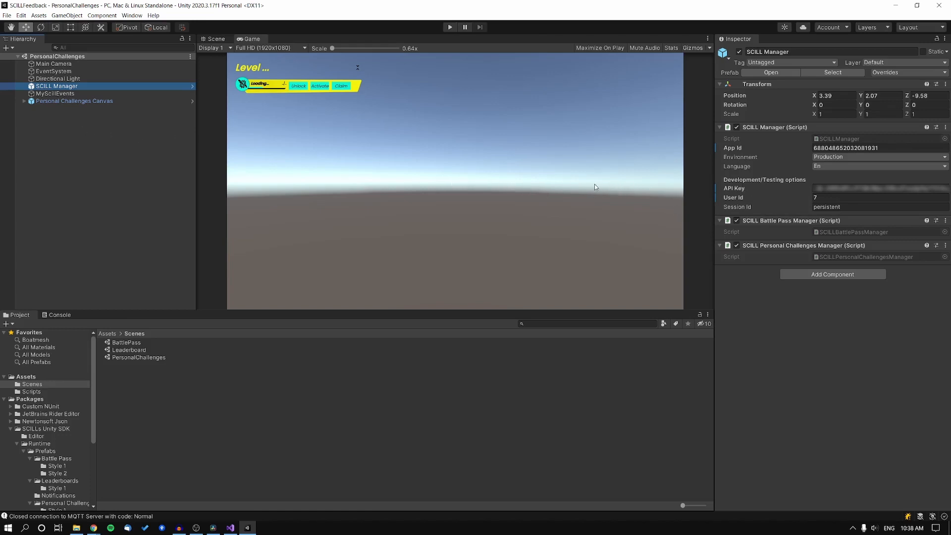
pyautogui.click(84, 94)
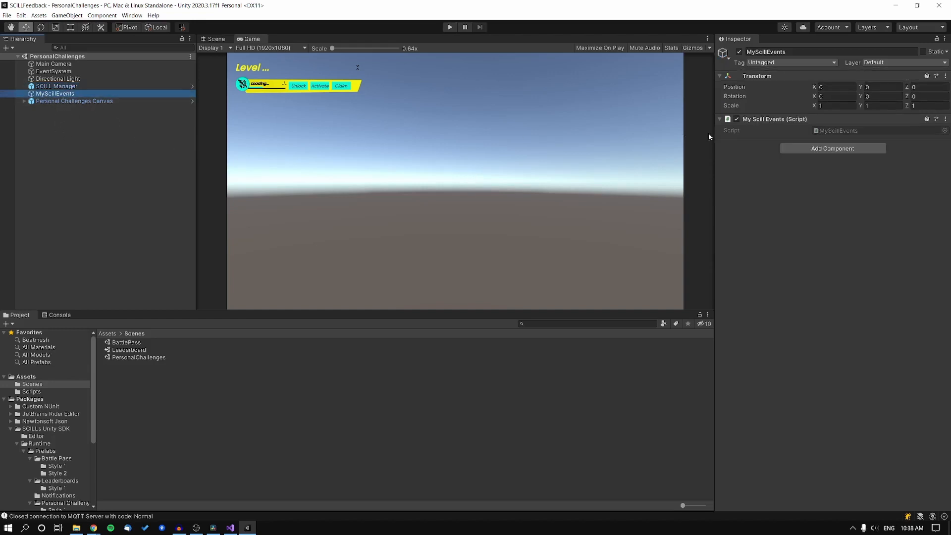
pyautogui.doubleClick(827, 131)
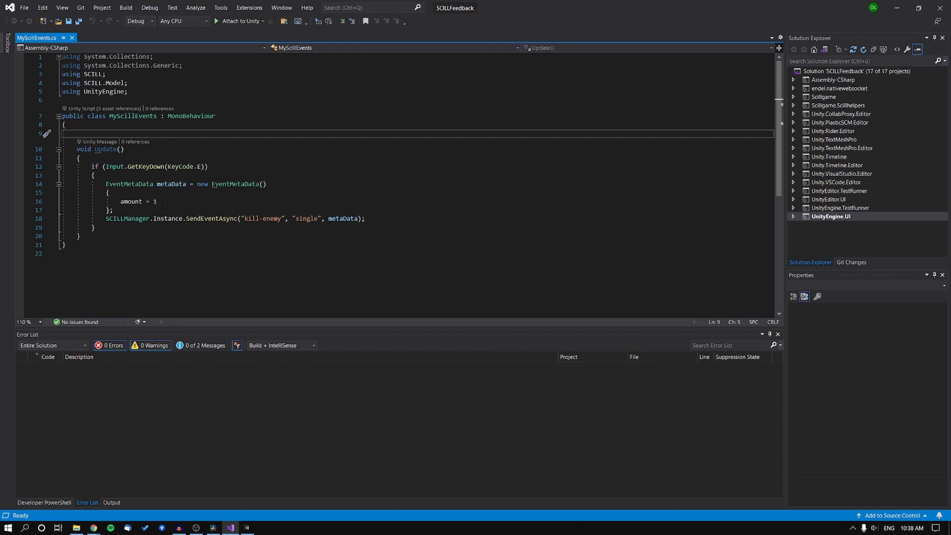
pyautogui.click(231, 528)
pyautogui.click(91, 102)
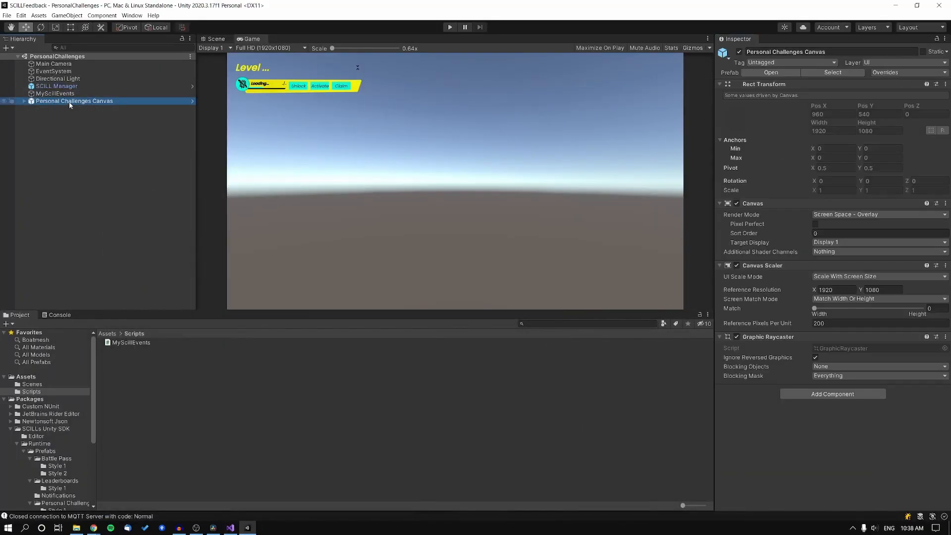
# Locate the Personal Challenges Canvas source prefab in the Personal Challenges Style 1 folder, then deselect
pyautogui.click(809, 73)
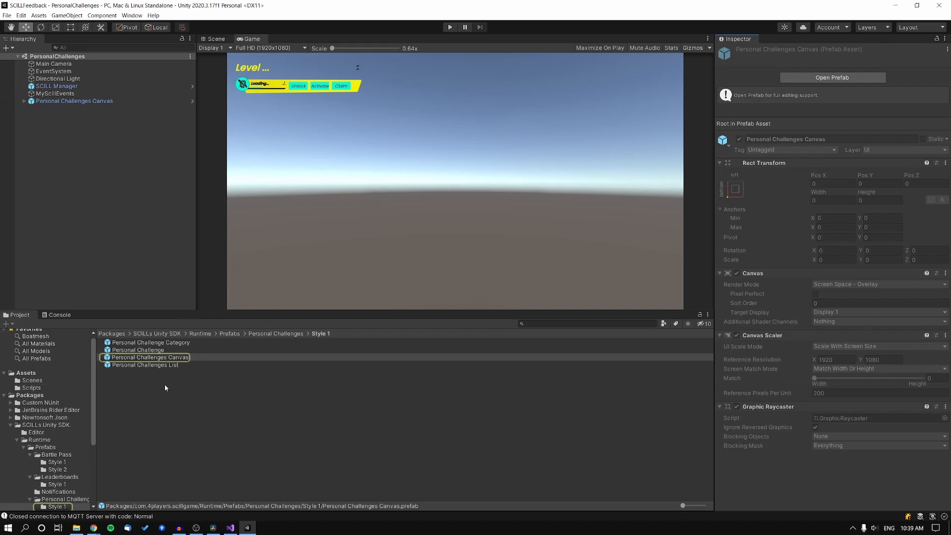
pyautogui.scroll(-3, 47, 406)
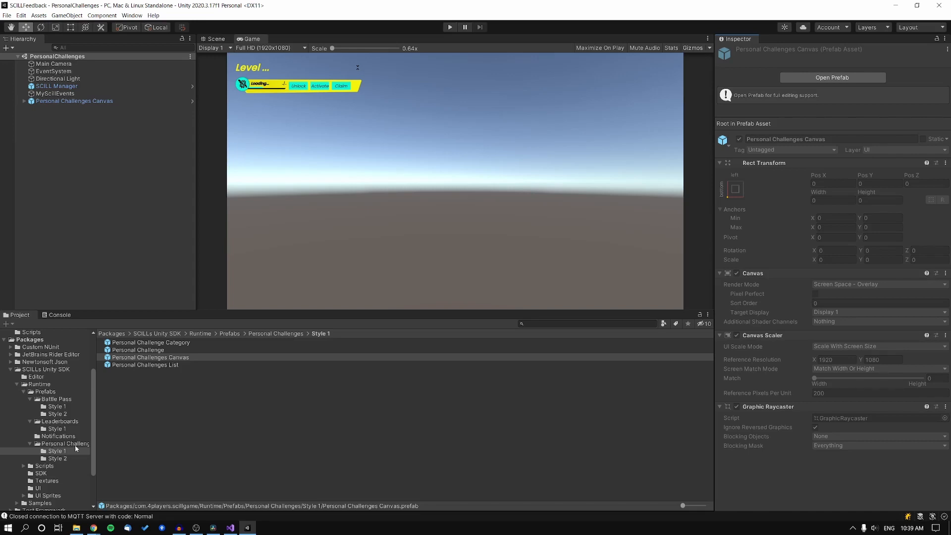
pyautogui.click(143, 101)
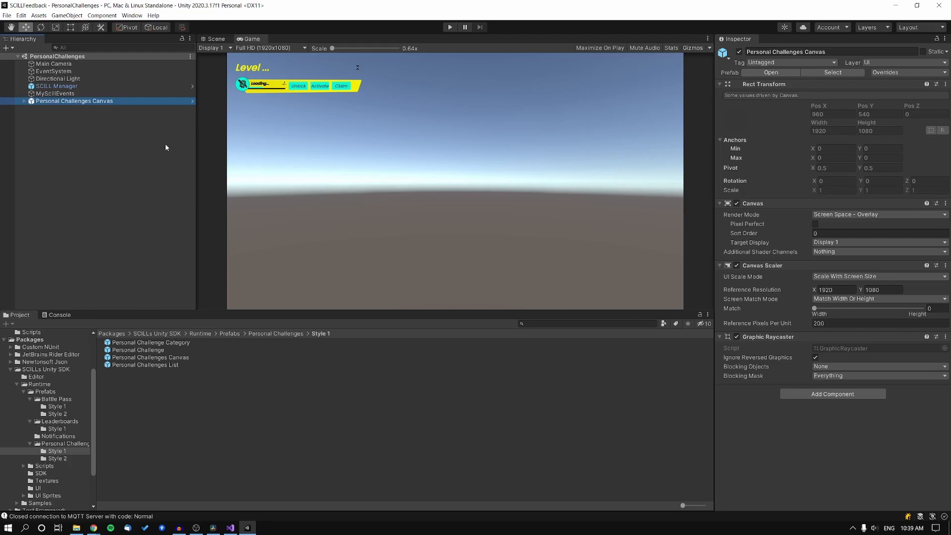
pyautogui.click(140, 143)
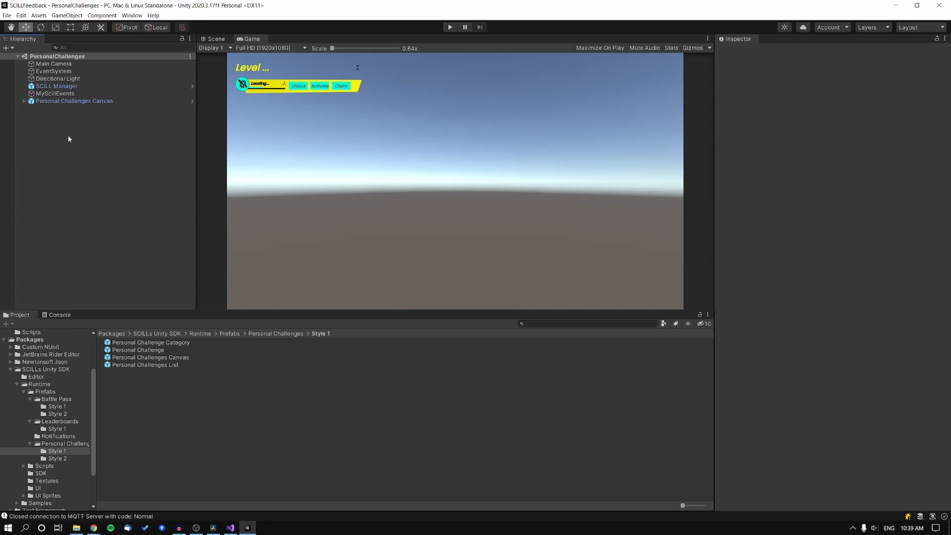
# Play-test PersonalChallenges: activate the Tutorial challenge, send a kill event, then stop playing
pyautogui.click(450, 27)
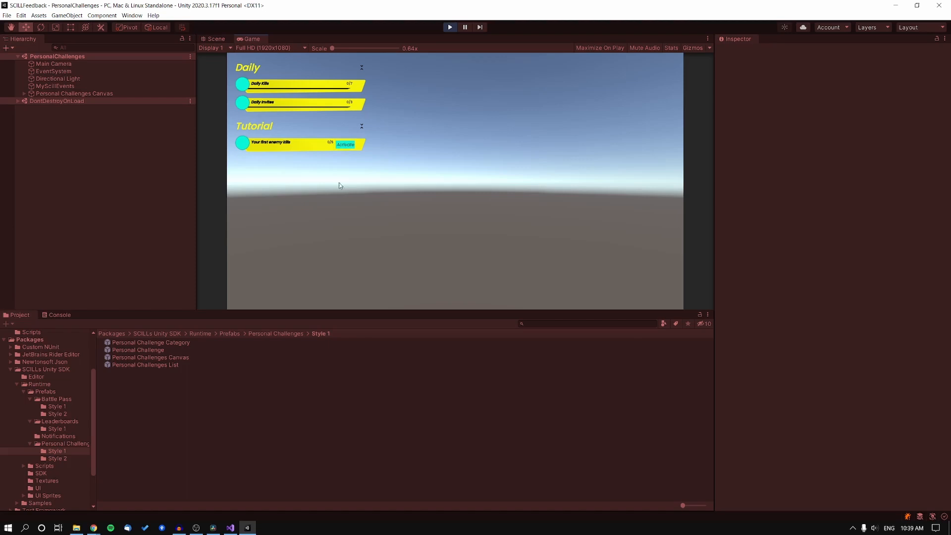
pyautogui.click(347, 144)
pyautogui.press('k')
pyautogui.click(450, 27)
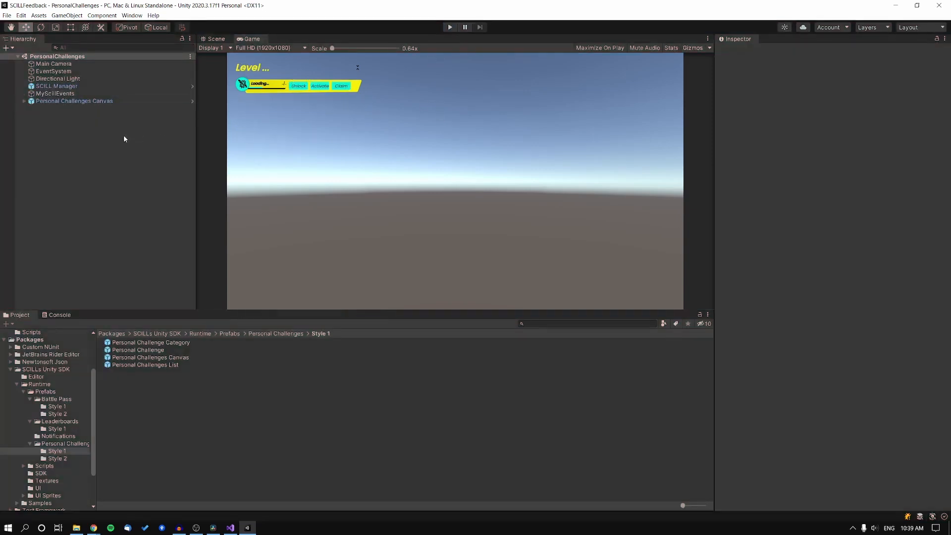
# Create an empty object named SCILLAudio and give it an Audio Source component
pyautogui.rightClick(112, 127)
pyautogui.click(144, 221)
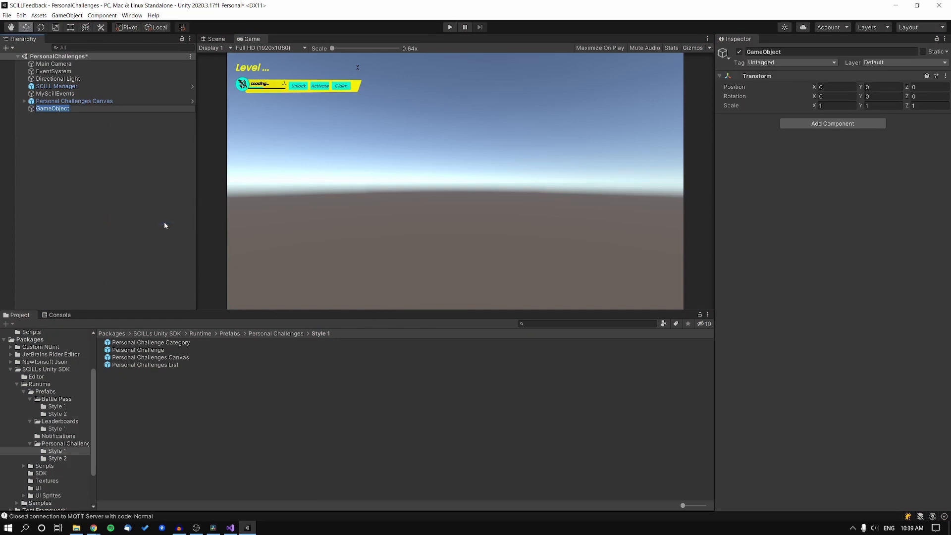
pyautogui.write('SCILLAudio')
pyautogui.press('Return')
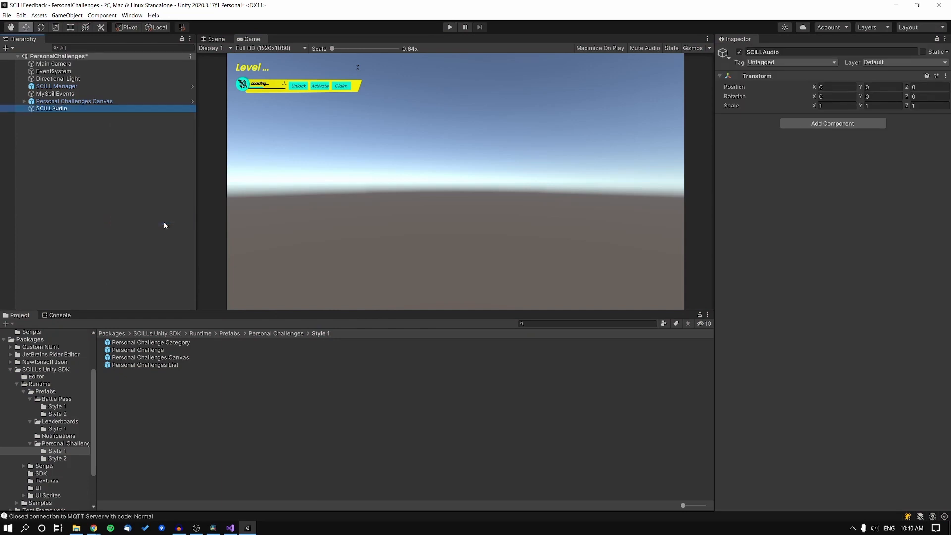
pyautogui.click(853, 126)
pyautogui.write('au')
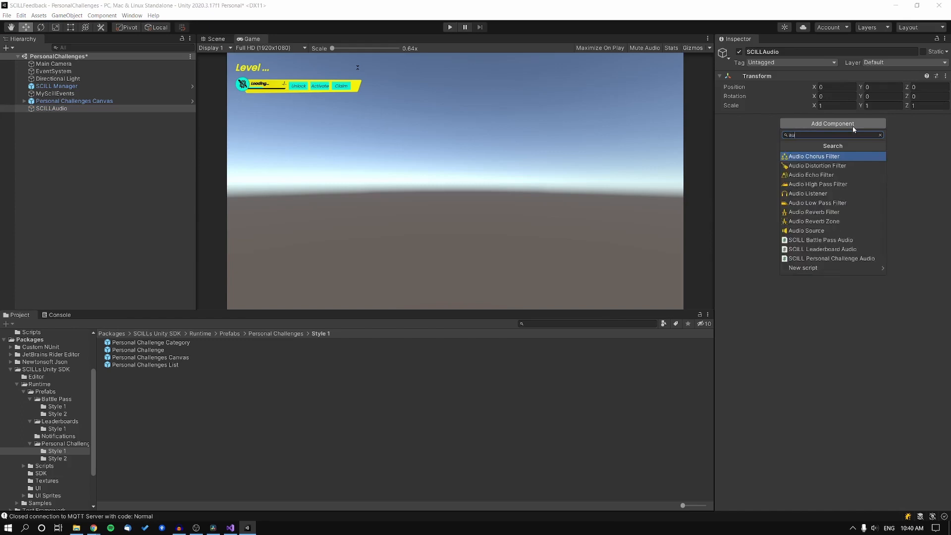
pyautogui.write('dio sou')
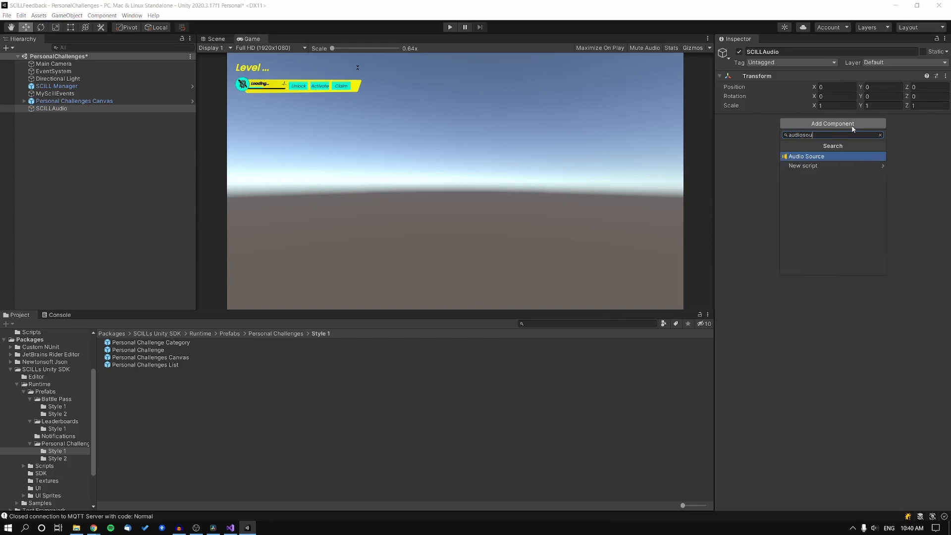
pyautogui.click(833, 155)
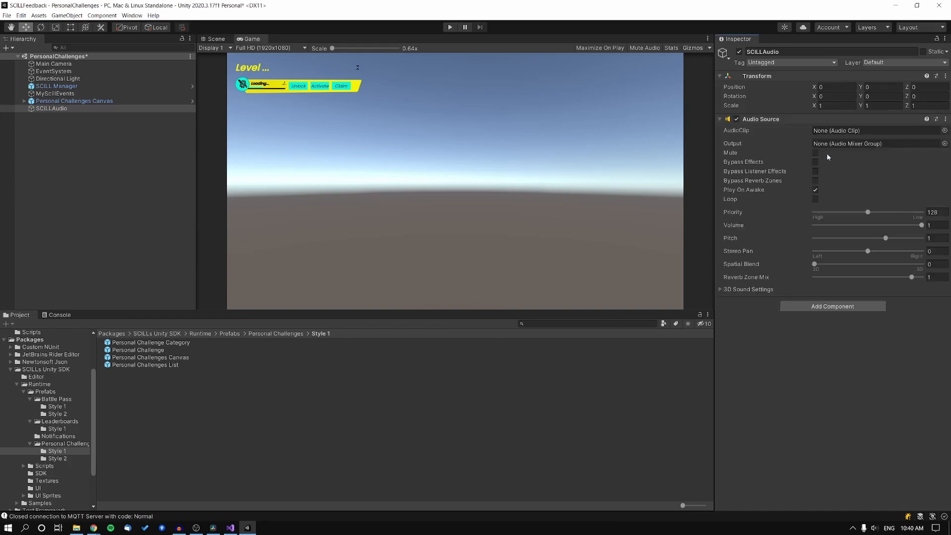
# Add a SCILL Personal Challenge Audio script and link SCILLAudio's Audio Source into it
pyautogui.click(827, 306)
pyautogui.write('person')
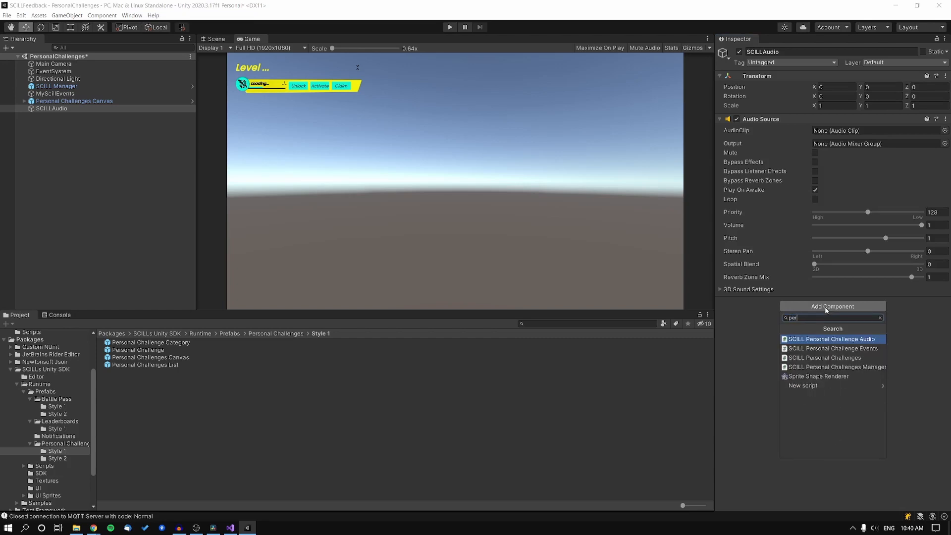
pyautogui.click(853, 341)
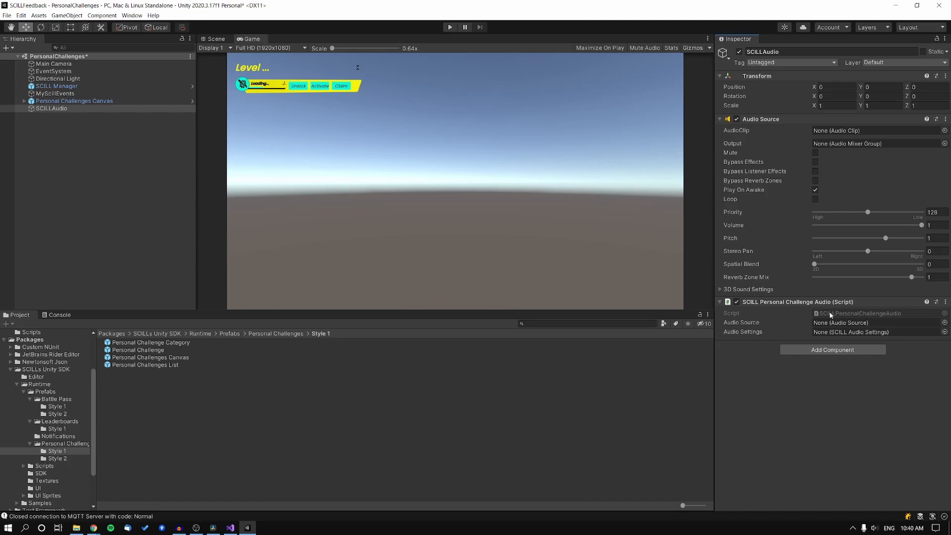
pyautogui.moveTo(772, 121); pyautogui.dragTo(836, 321)
pyautogui.scroll(3, 54, 384)
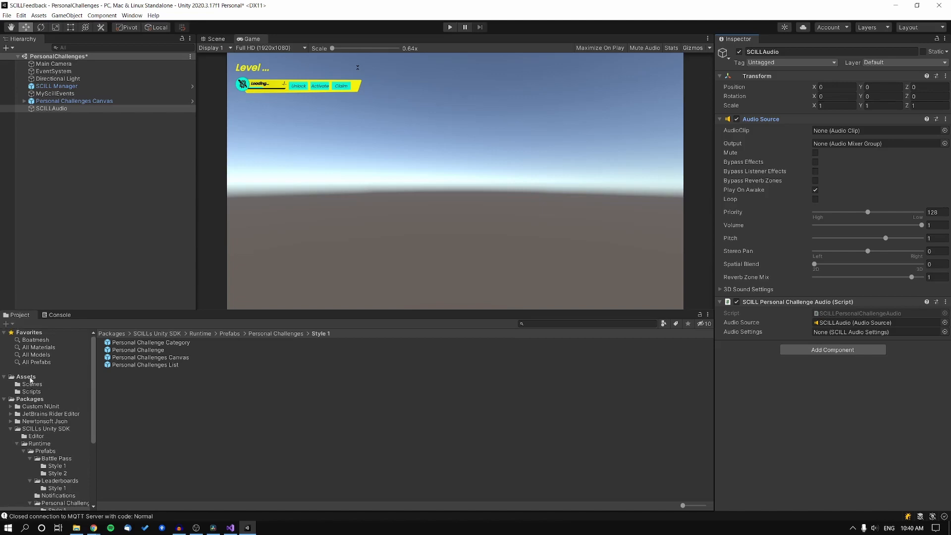
# Create a SCILLAudioSettings asset in the Assets folder via Create > SCILL > AudioSettings
pyautogui.click(26, 376)
pyautogui.click(141, 381)
pyautogui.rightClick(140, 381)
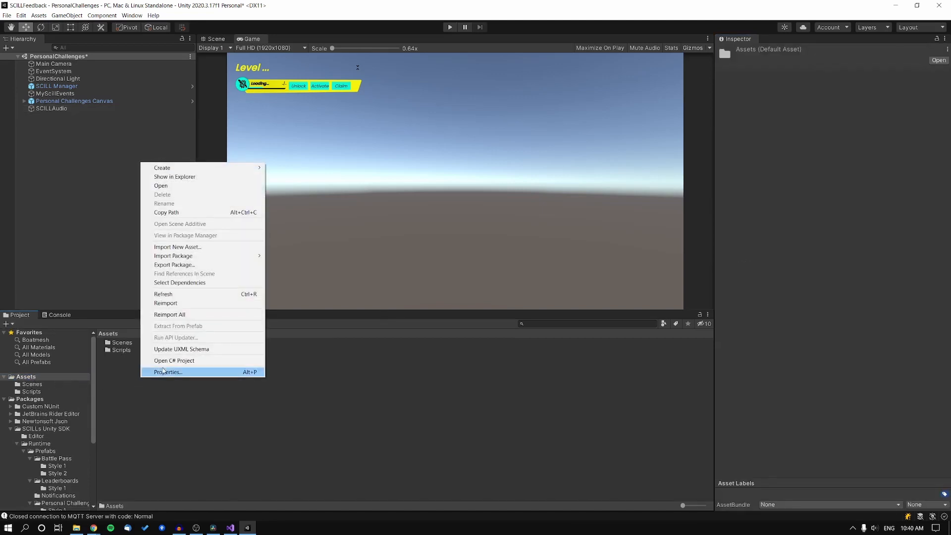
pyautogui.moveTo(230, 169)
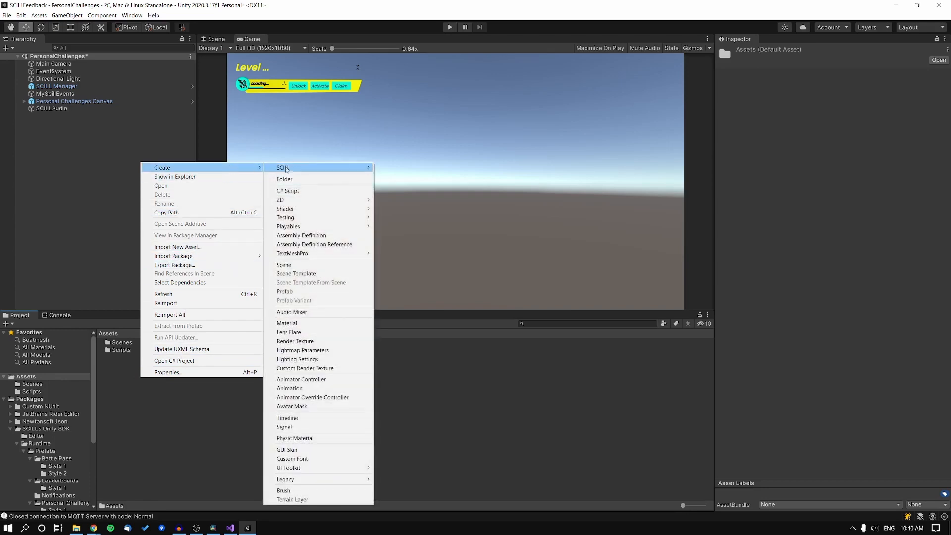
pyautogui.moveTo(297, 168)
pyautogui.click(391, 168)
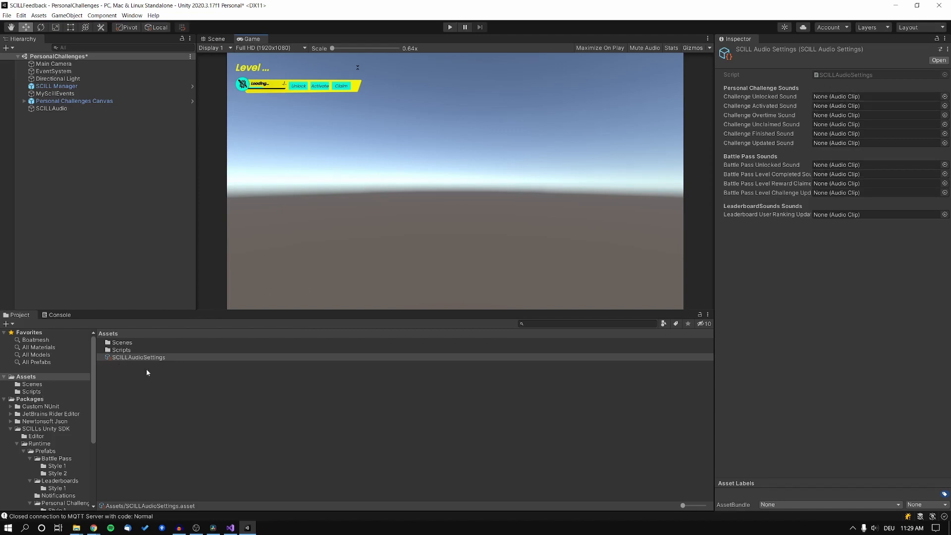
# Browse to Samples > Sample 1 > Audio, inspect SCILLAudioSettings, then select the SCILLAudio object
pyautogui.click(196, 390)
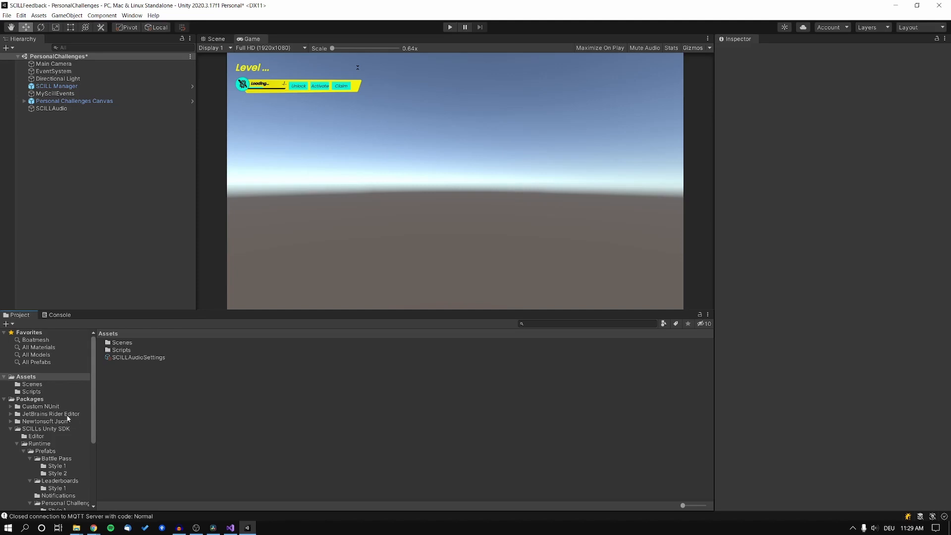
pyautogui.scroll(-3, 39, 435)
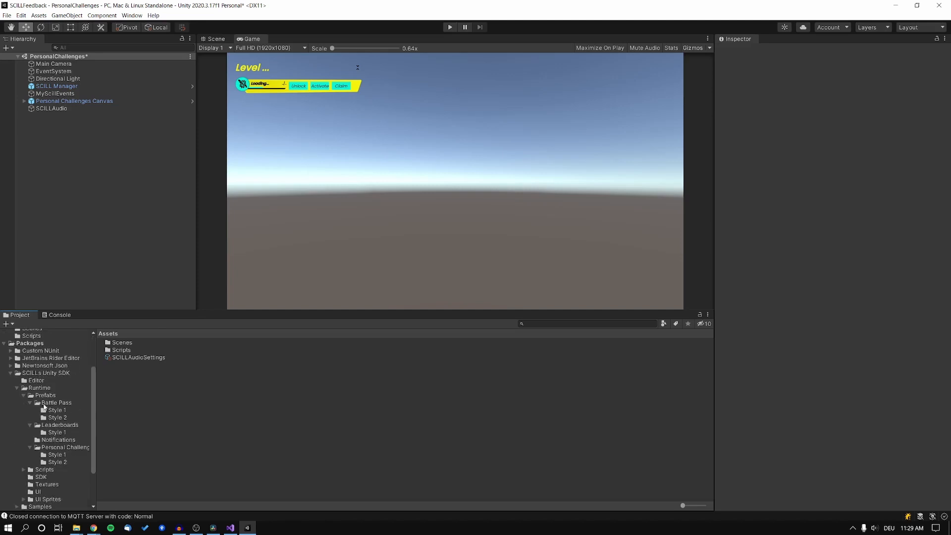
pyautogui.scroll(-2, 31, 481)
pyautogui.click(19, 480)
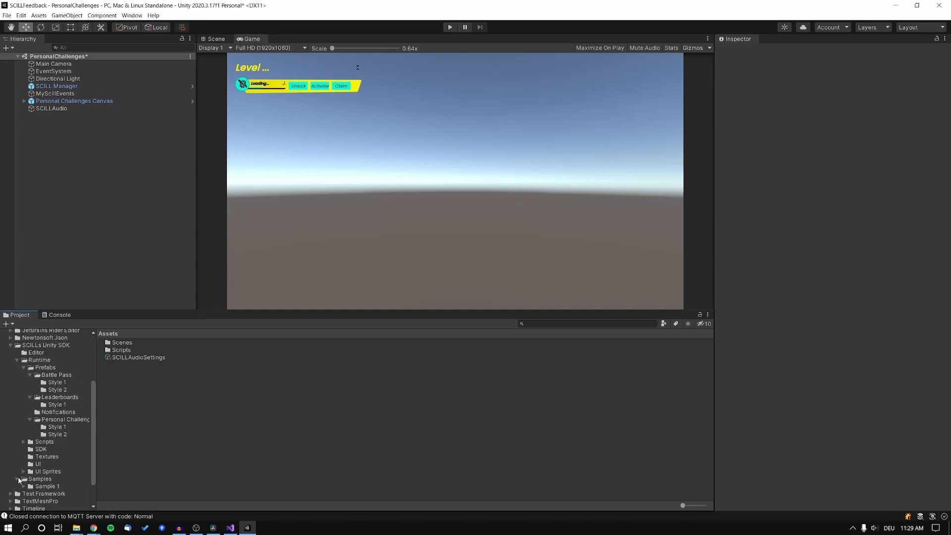
pyautogui.click(23, 486)
pyautogui.scroll(-4, 35, 483)
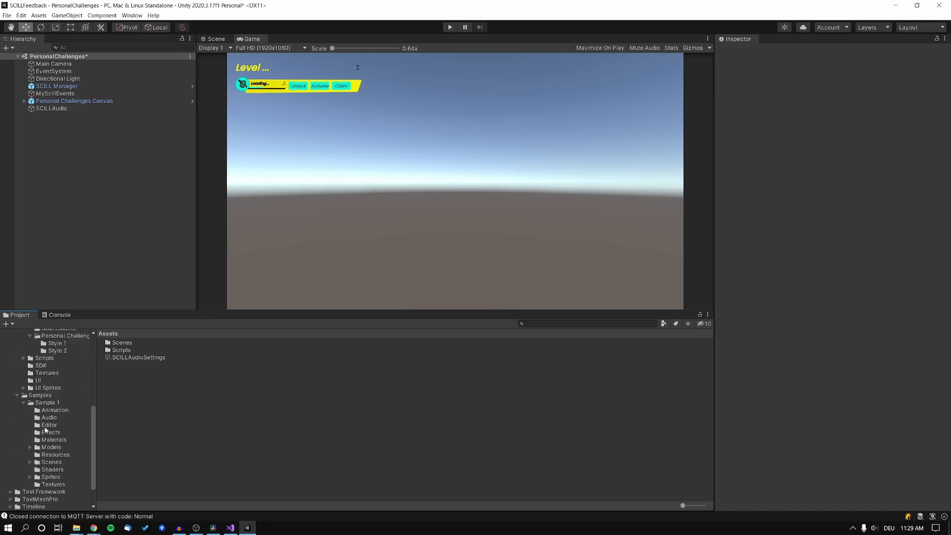
pyautogui.click(50, 418)
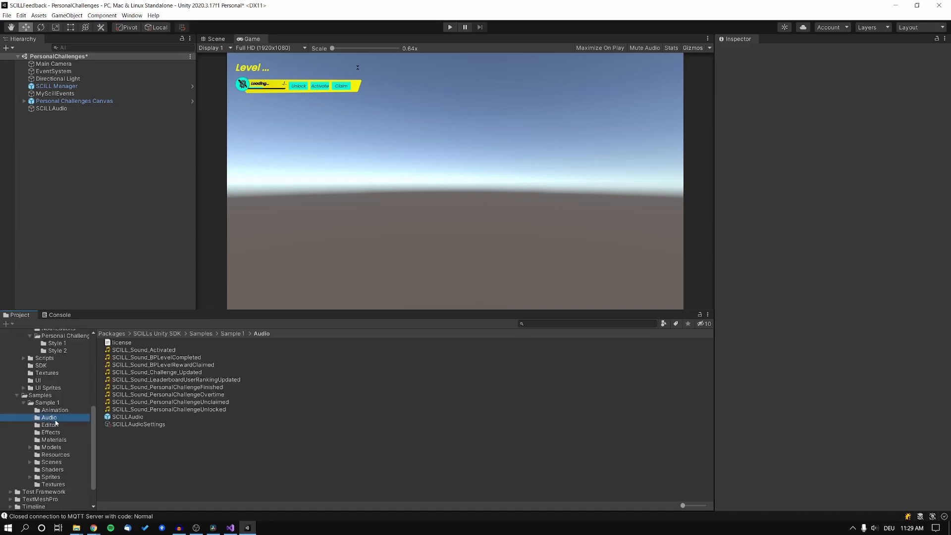
pyautogui.click(121, 425)
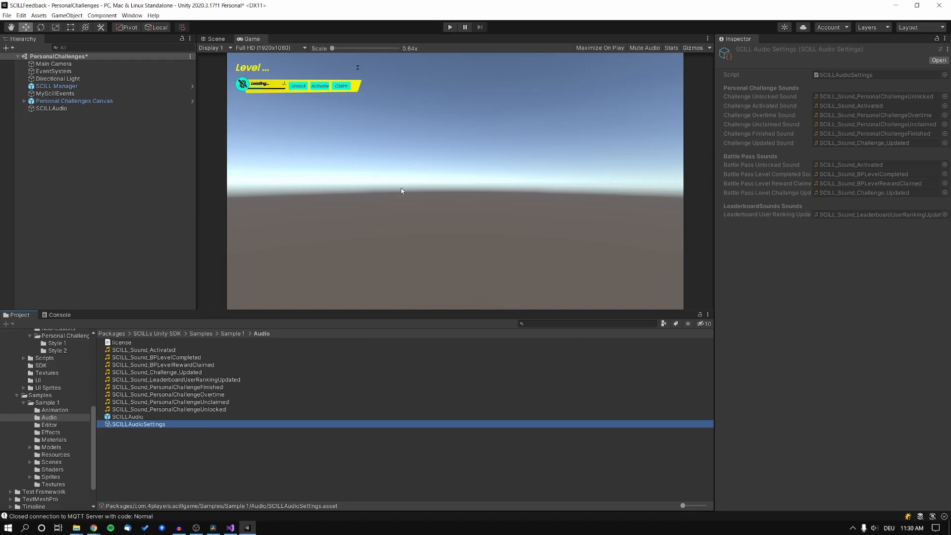
pyautogui.click(41, 142)
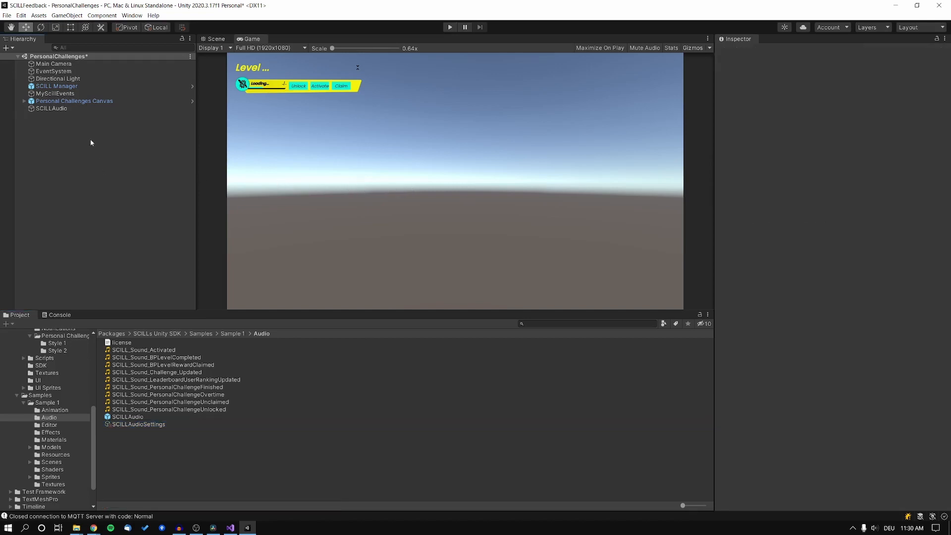
pyautogui.click(55, 109)
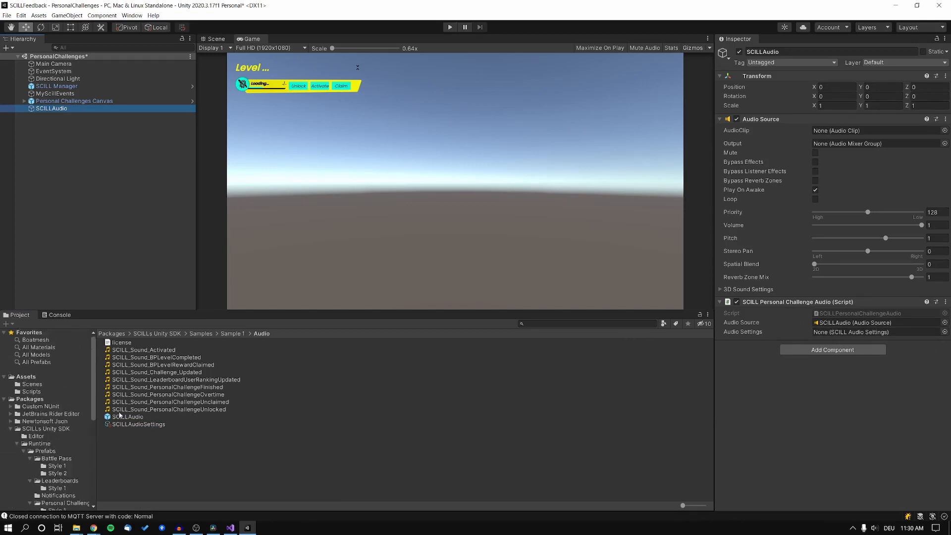
# Assign SCILLAudioSettings to the challenge audio, change the SCILL Manager's test User Id, and play
pyautogui.moveTo(143, 424); pyautogui.dragTo(840, 333)
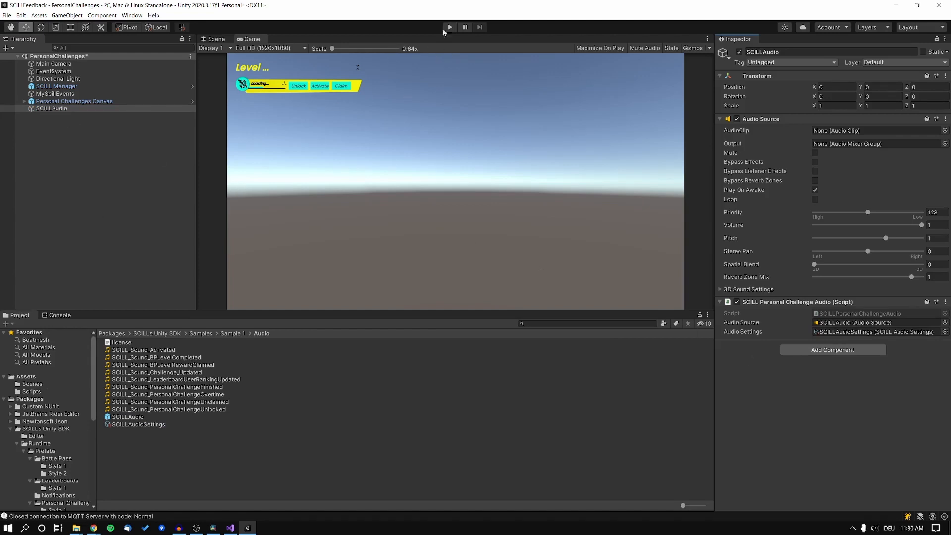
pyautogui.click(96, 114)
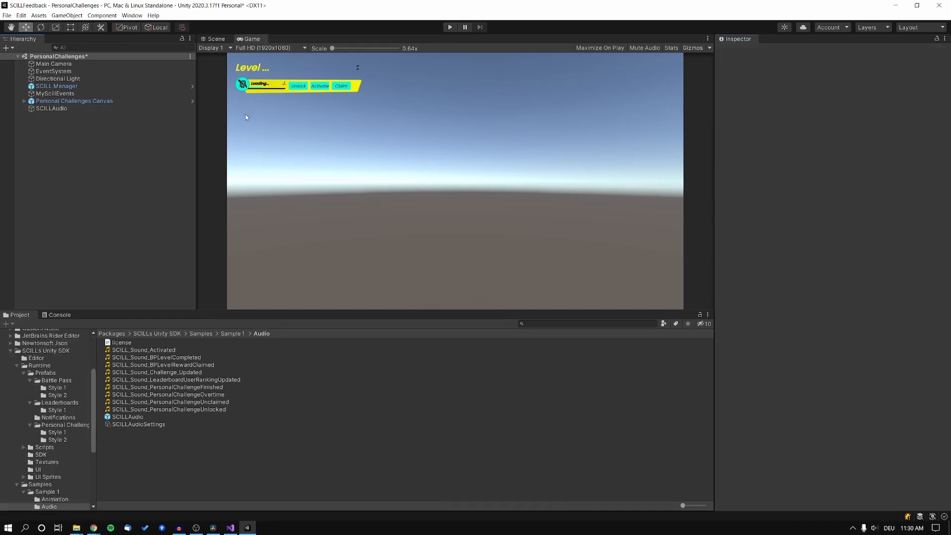
pyautogui.click(73, 88)
pyautogui.click(831, 198)
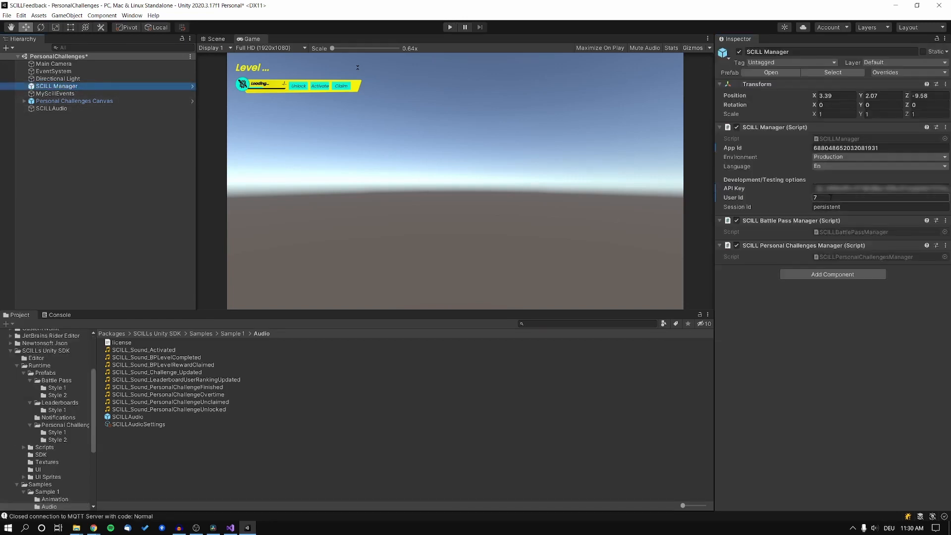
pyautogui.write('8')
pyautogui.click(450, 209)
pyautogui.click(450, 27)
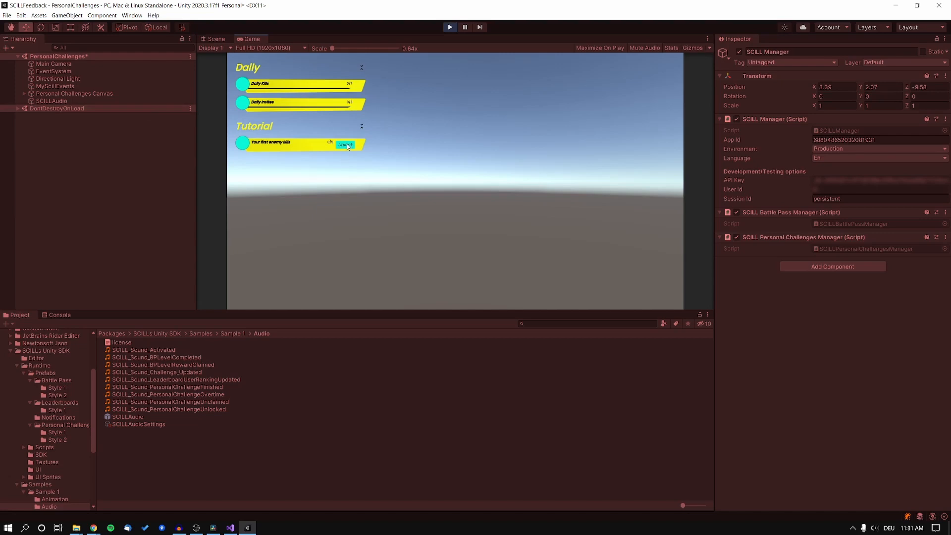
# Unlock and activate the Tutorial challenge, add kill progress, then stop Play mode
pyautogui.click(347, 145)
pyautogui.click(346, 145)
pyautogui.press('k')
pyautogui.press('k')
pyautogui.press('k')
pyautogui.press('k')
pyautogui.click(450, 27)
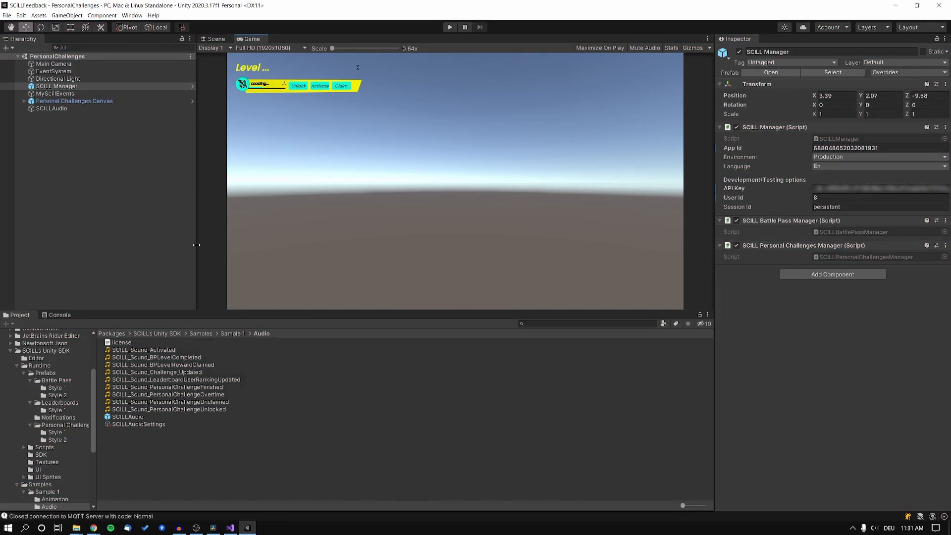
pyautogui.scroll(5, 66, 411)
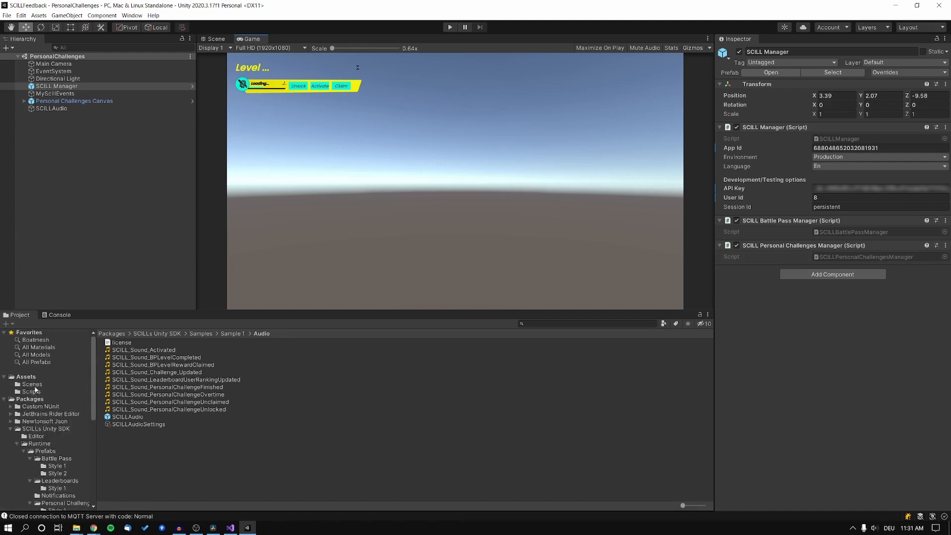
# Open the BattlePass scene and inspect its SCILL Manager, Battle Pass Canvas and MySciIlEvents objects
pyautogui.click(38, 386)
pyautogui.doubleClick(126, 343)
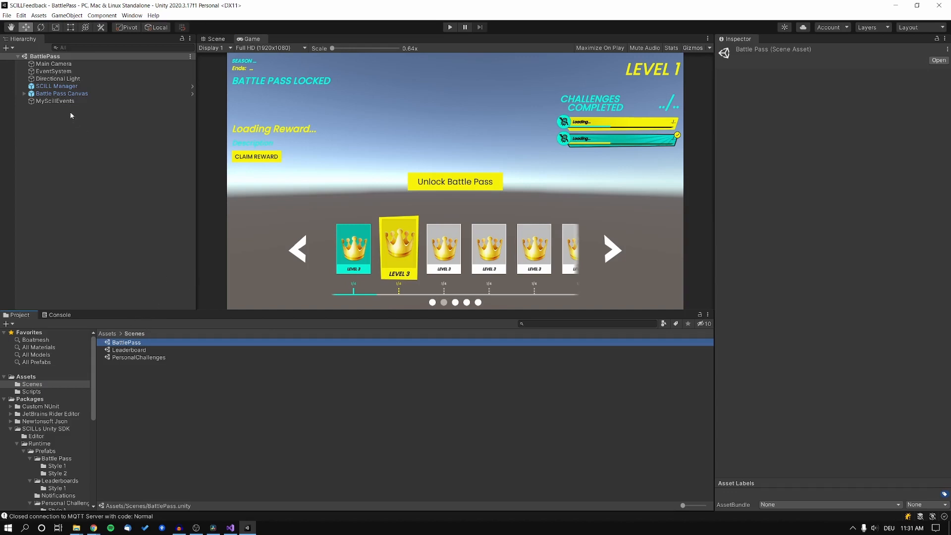
pyautogui.click(57, 86)
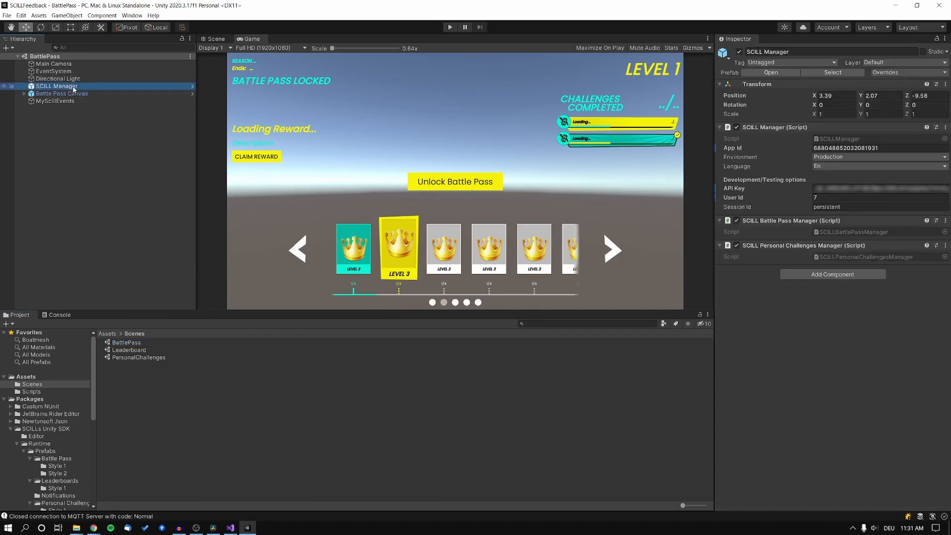
pyautogui.click(76, 94)
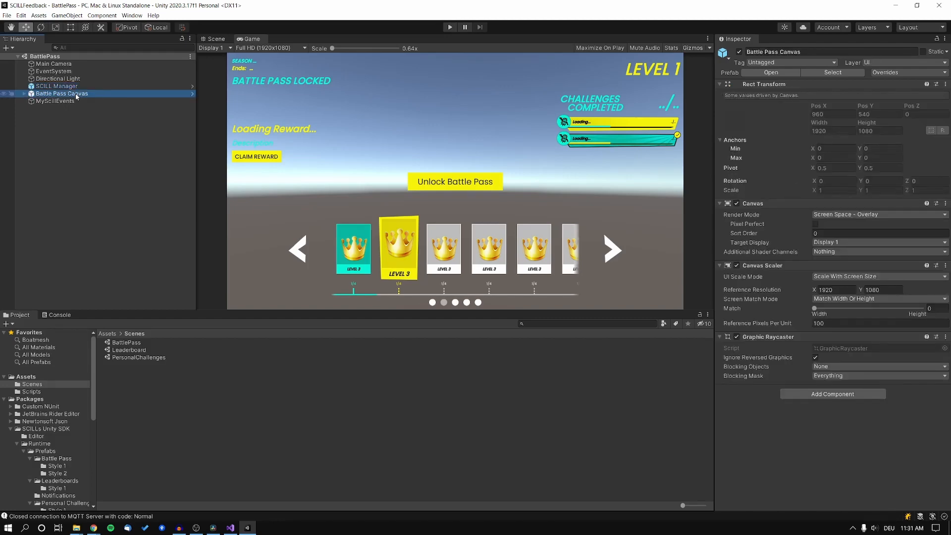
pyautogui.click(72, 102)
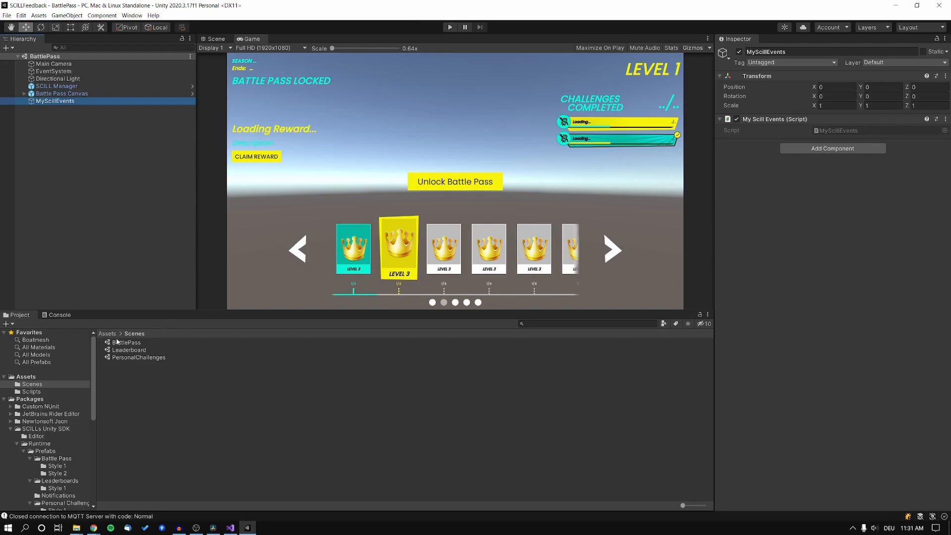
pyautogui.rightClick(107, 167)
# Create an empty SCILLAudio object with SCILL Battle Pass Audio and Audio Source components
pyautogui.click(148, 263)
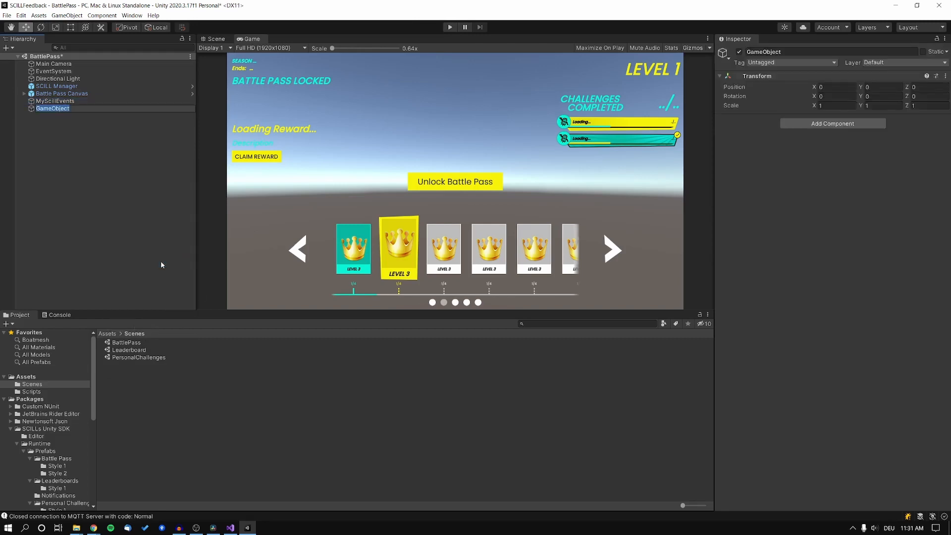
pyautogui.write('SCILLAudio')
pyautogui.press('Return')
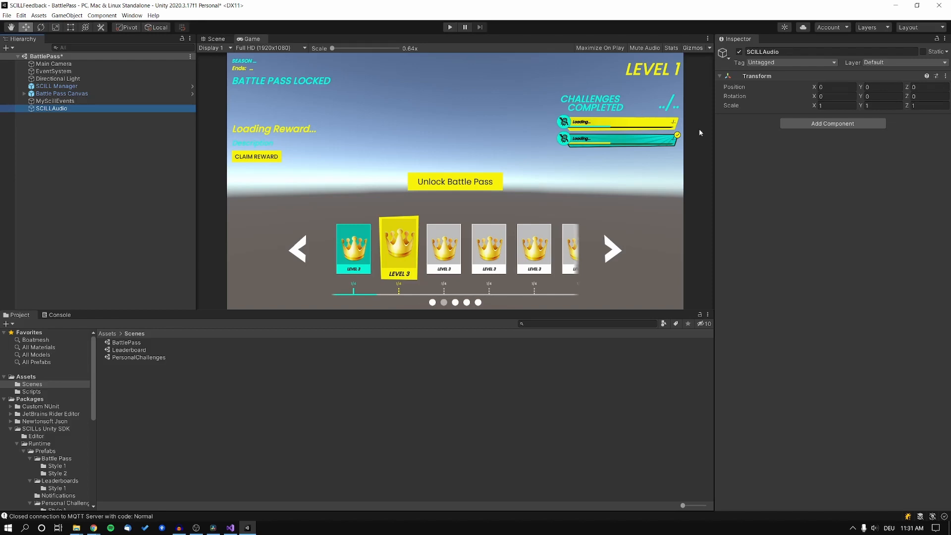
pyautogui.click(843, 125)
pyautogui.write('battle')
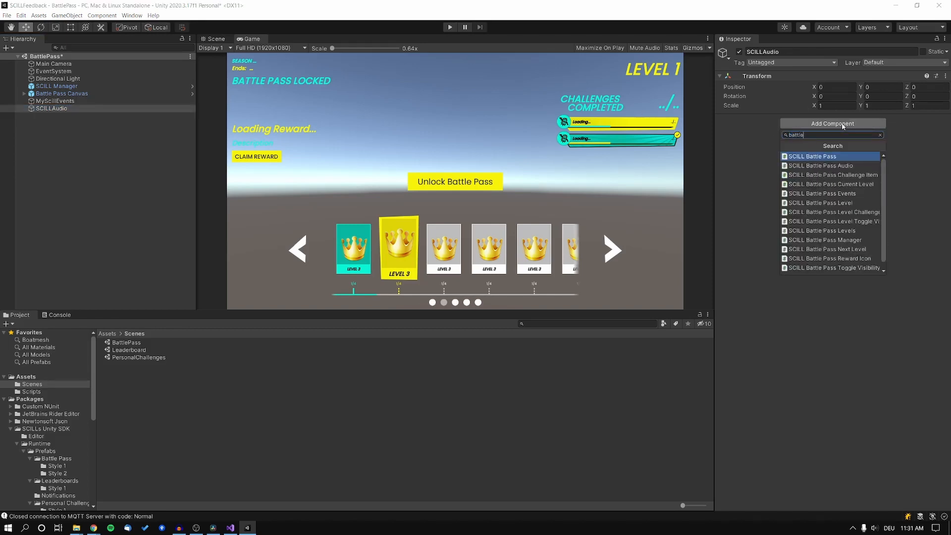
pyautogui.click(837, 166)
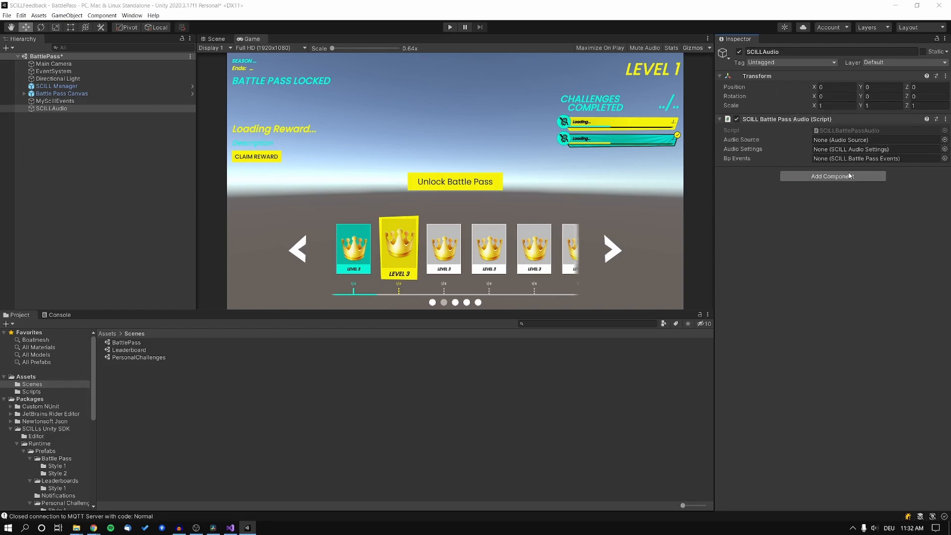
pyautogui.click(850, 176)
pyautogui.write('audiosou')
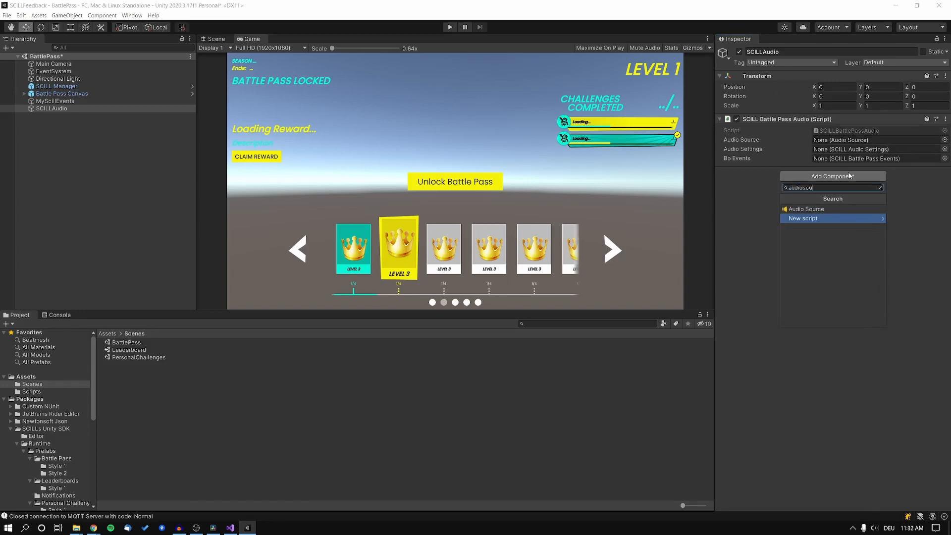
pyautogui.click(806, 209)
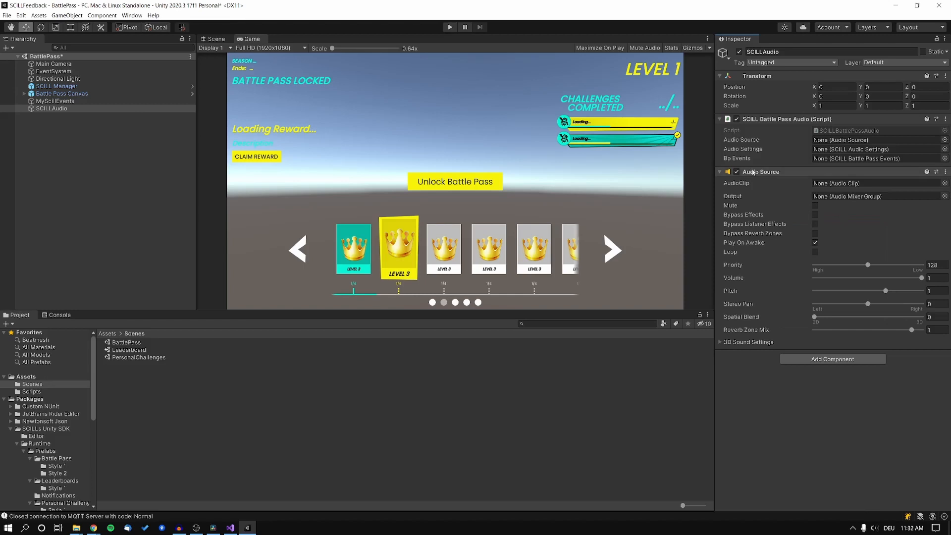
# Assign the Audio Source and SCILLAudioSettings to the SCILL Battle Pass Audio fields
pyautogui.moveTo(756, 172); pyautogui.dragTo(847, 141)
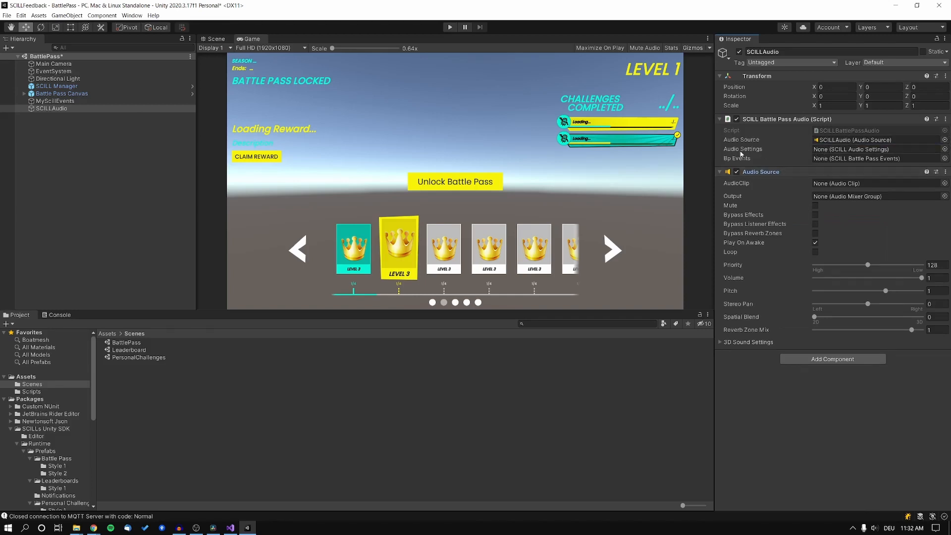
pyautogui.scroll(-6, 54, 475)
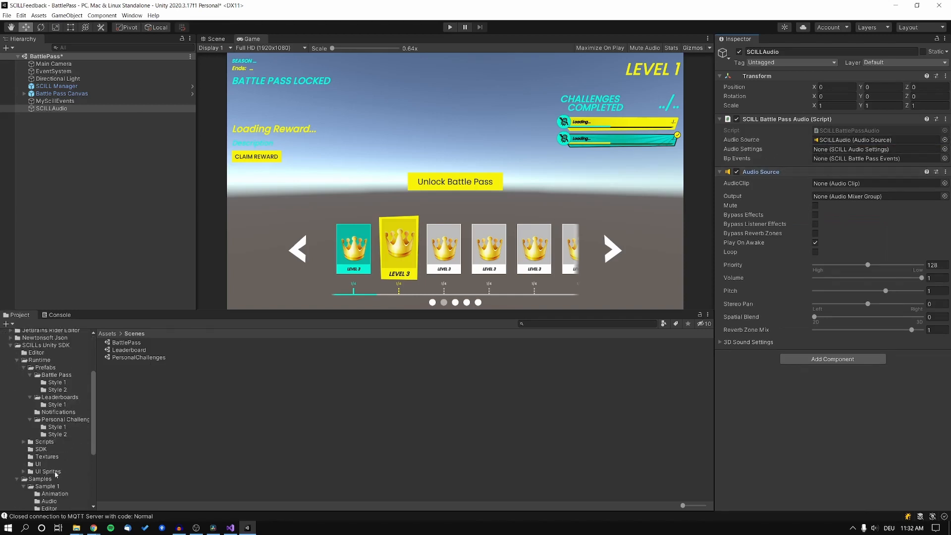
pyautogui.scroll(-2, 54, 476)
pyautogui.click(53, 419)
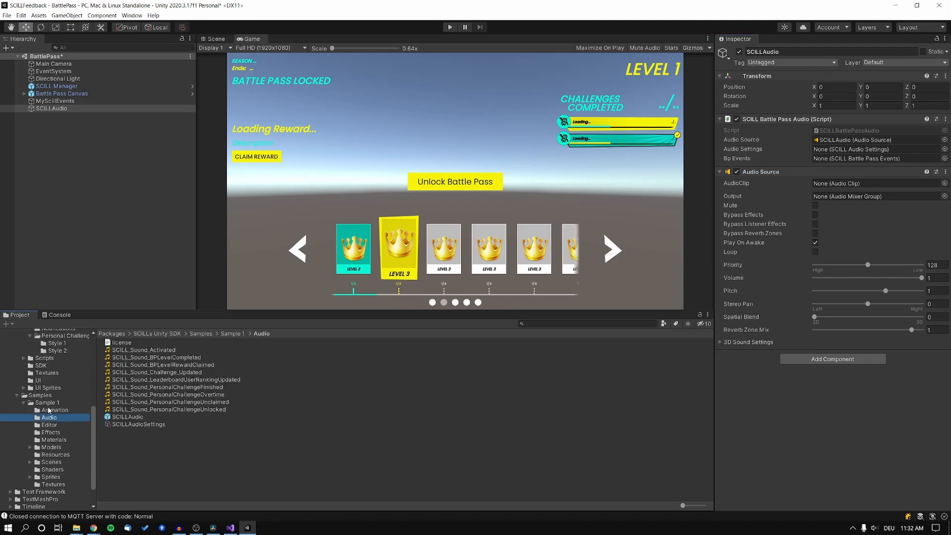
pyautogui.moveTo(137, 425); pyautogui.dragTo(851, 149)
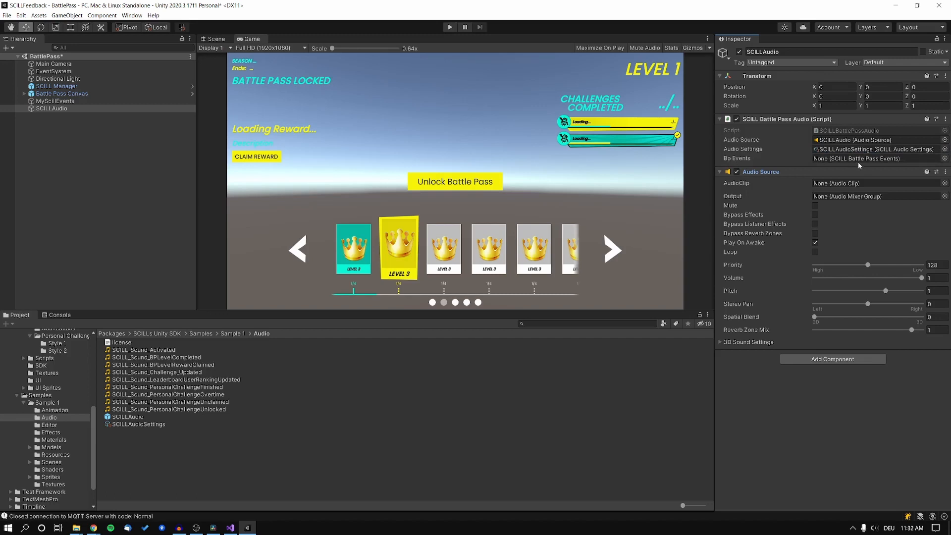
# Add SCILL Battle Pass Events to SCILLAudio, link it into Bp Events, and collapse it
pyautogui.click(833, 359)
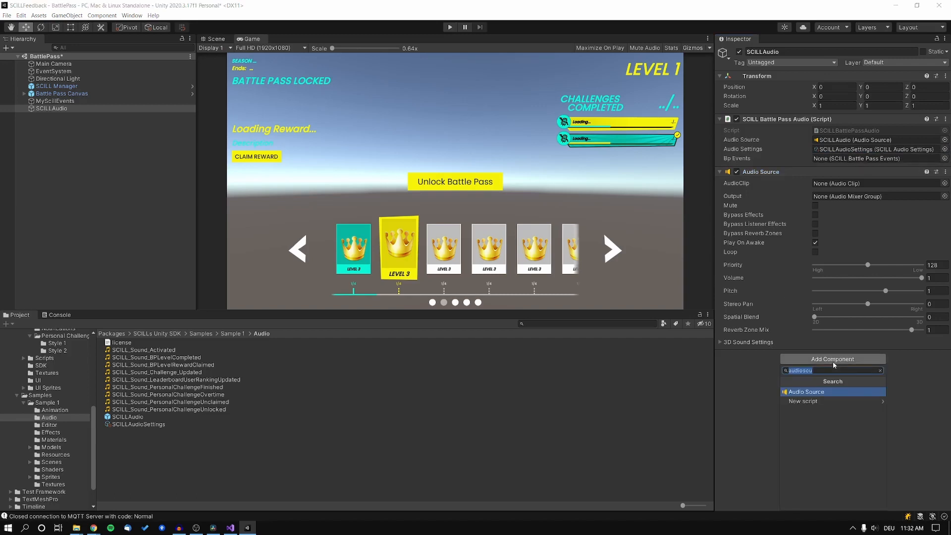
pyautogui.write('scill')
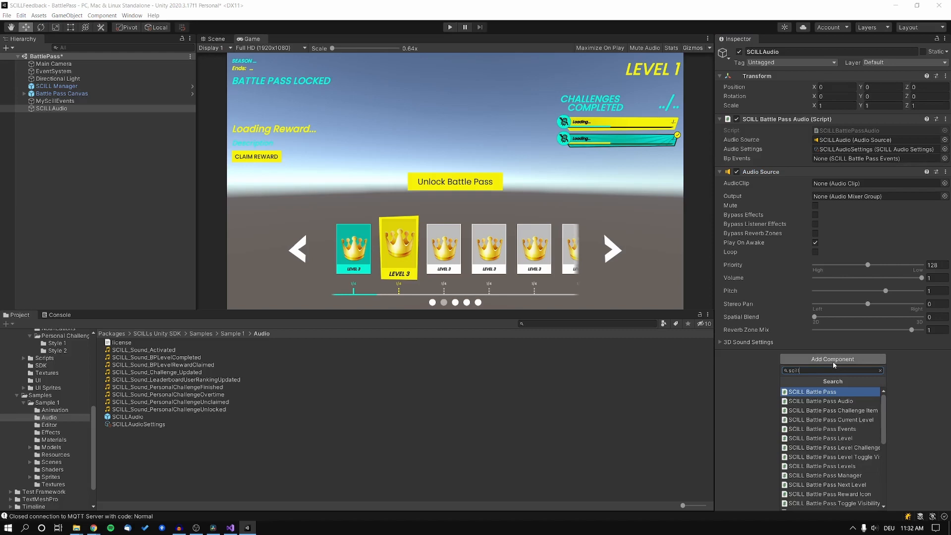
pyautogui.click(851, 429)
pyautogui.scroll(-3, 814, 375)
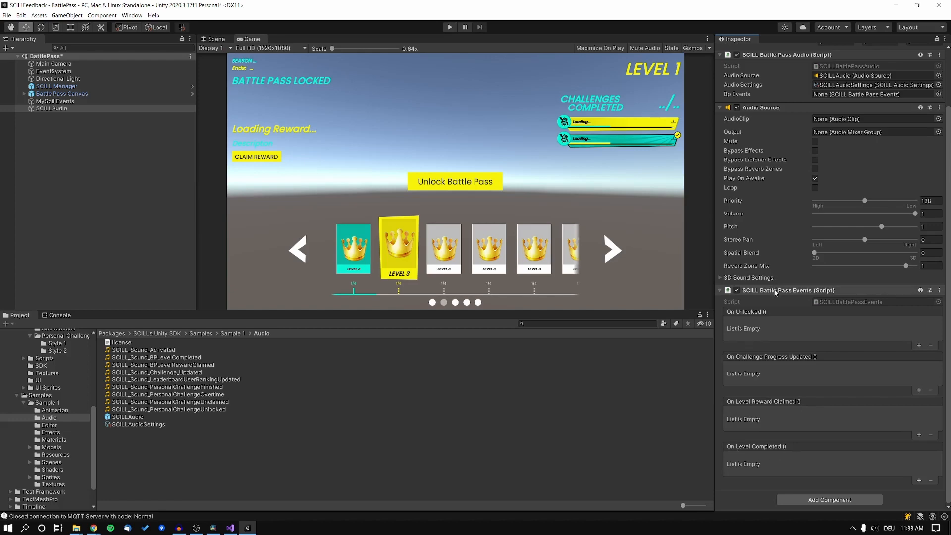
pyautogui.scroll(3, 788, 171)
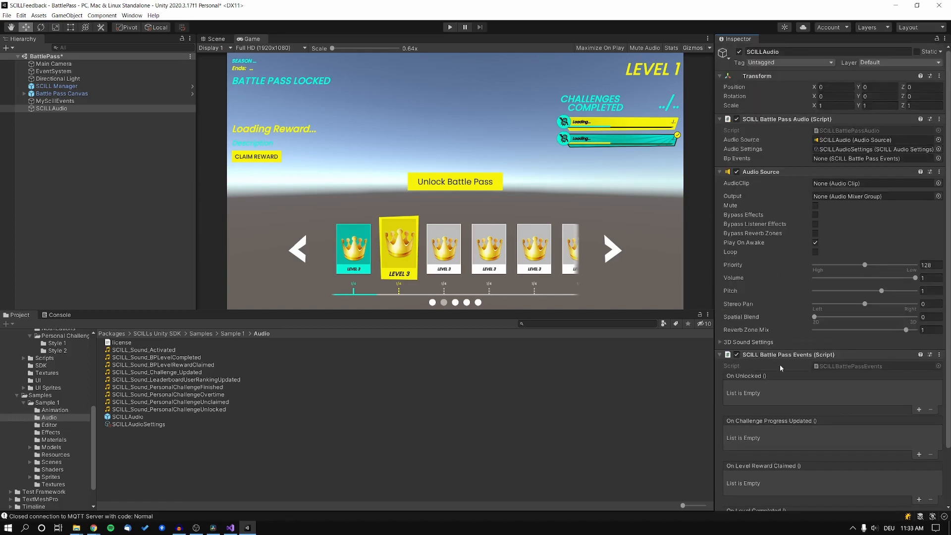
pyautogui.moveTo(840, 182); pyautogui.dragTo(872, 159)
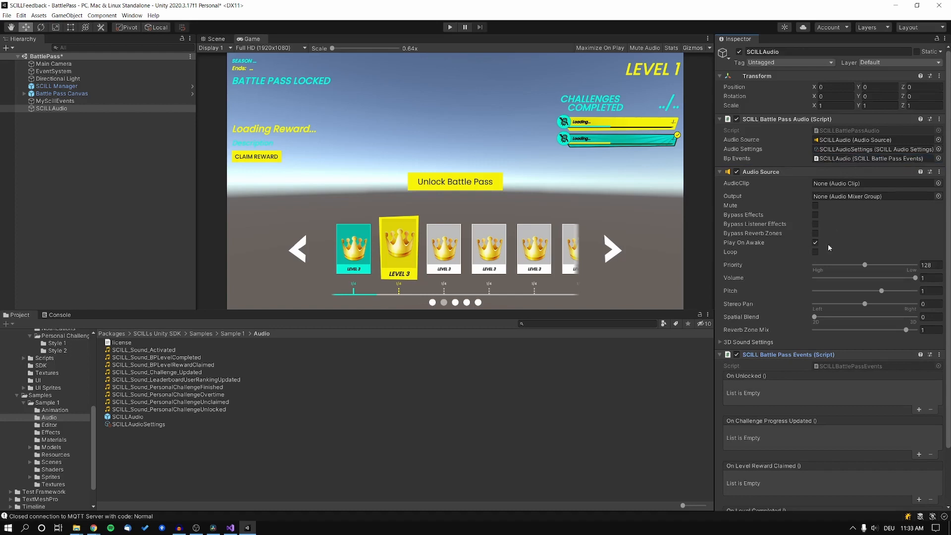
pyautogui.click(720, 356)
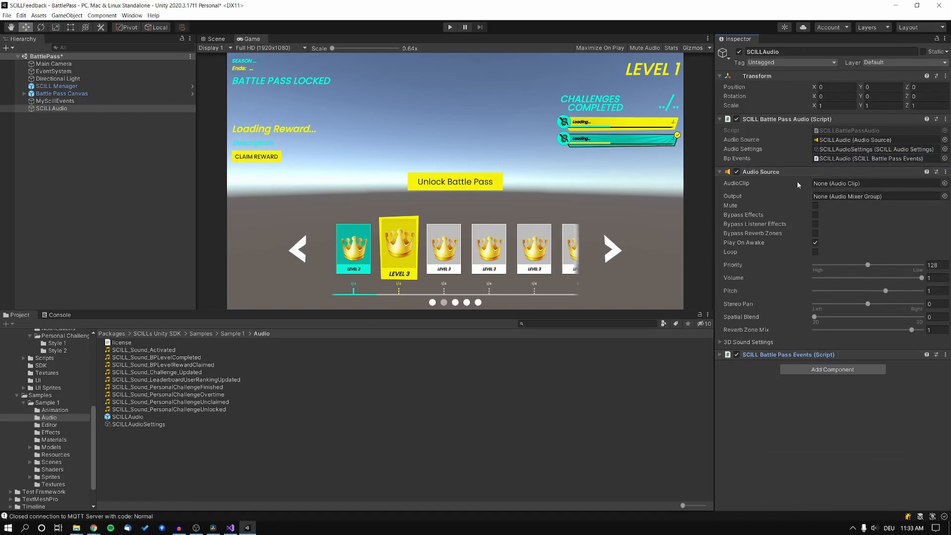
pyautogui.click(847, 151)
# Inspect the SCILLAudioSettings asset, then run the BattlePass scene in Play mode
pyautogui.click(151, 425)
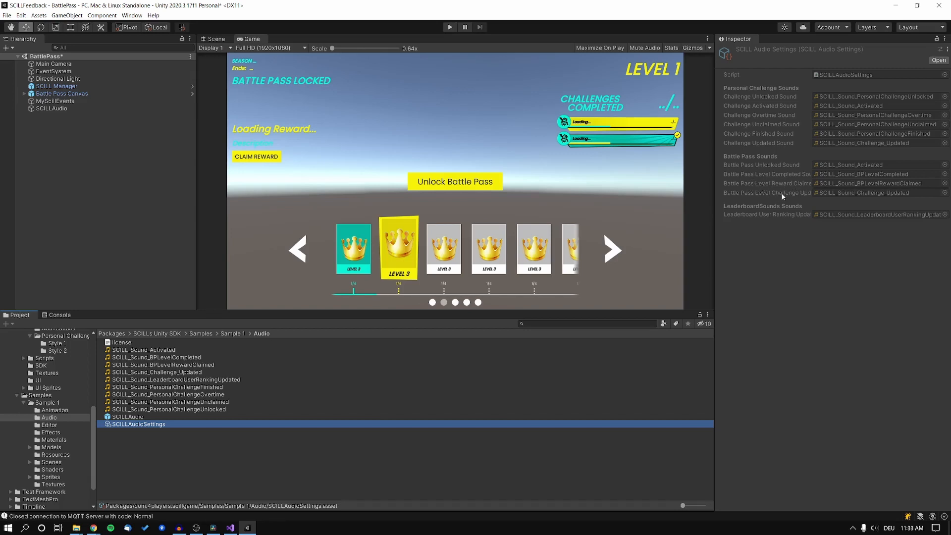
pyautogui.click(450, 27)
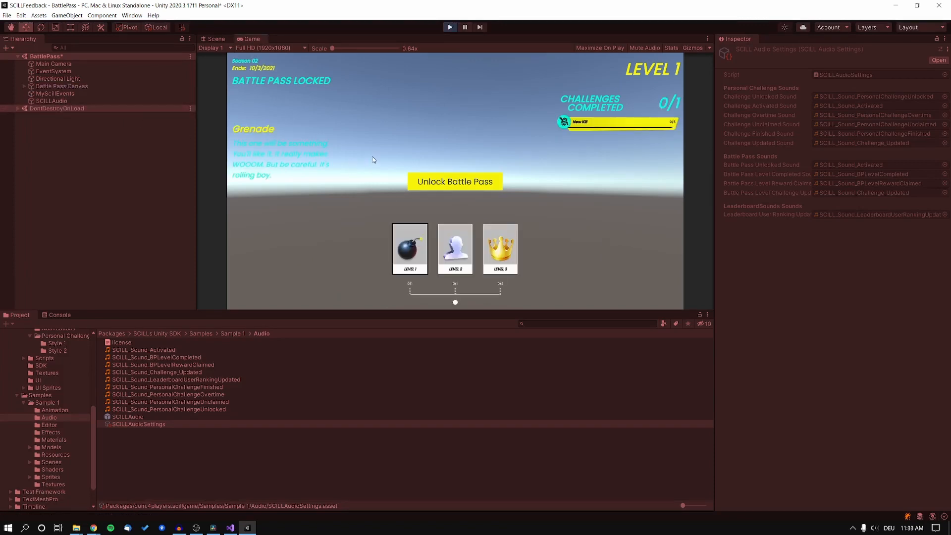
# Claim the Level 1 reward in the running battle pass, then stop Play mode
pyautogui.click(428, 272)
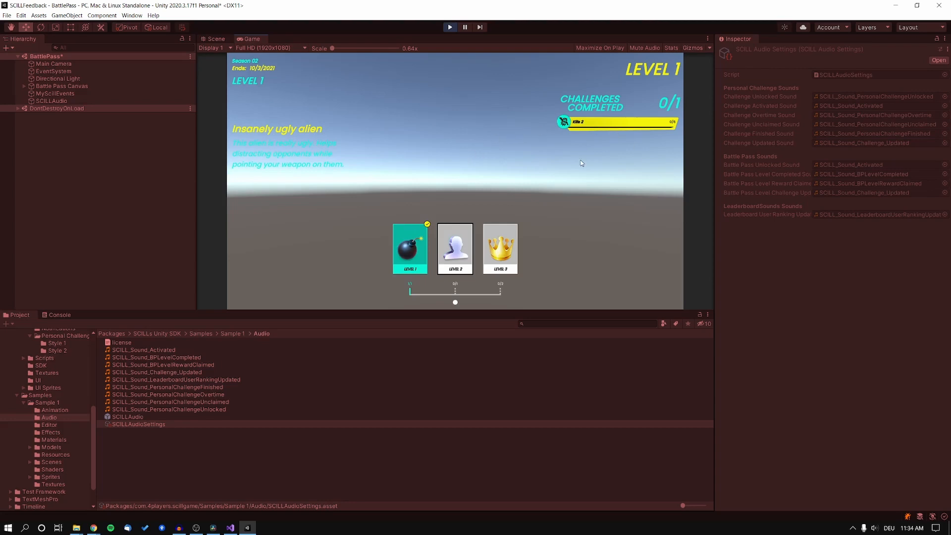
pyautogui.click(451, 27)
# Open the Leaderboard scene, answer the save prompt, and inspect SCILL Manager
pyautogui.doubleClick(135, 351)
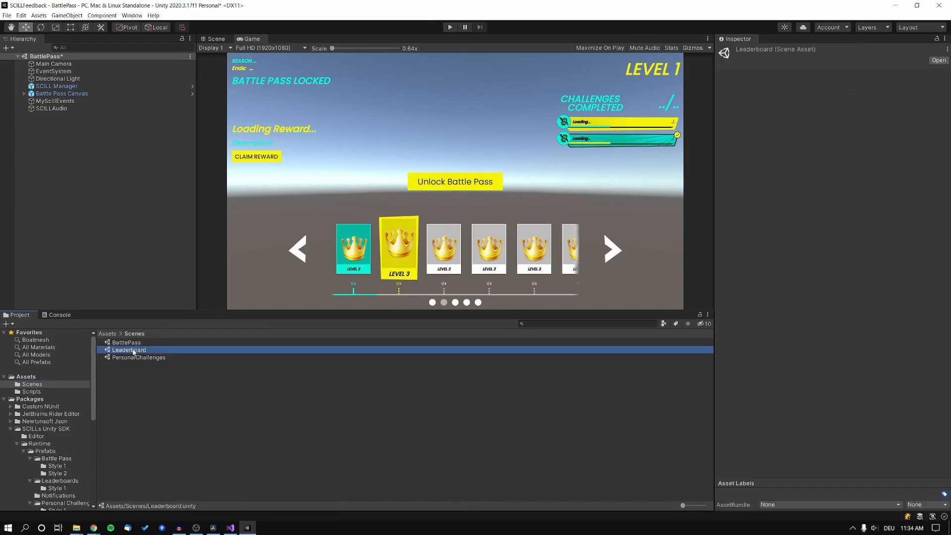
pyautogui.click(464, 285)
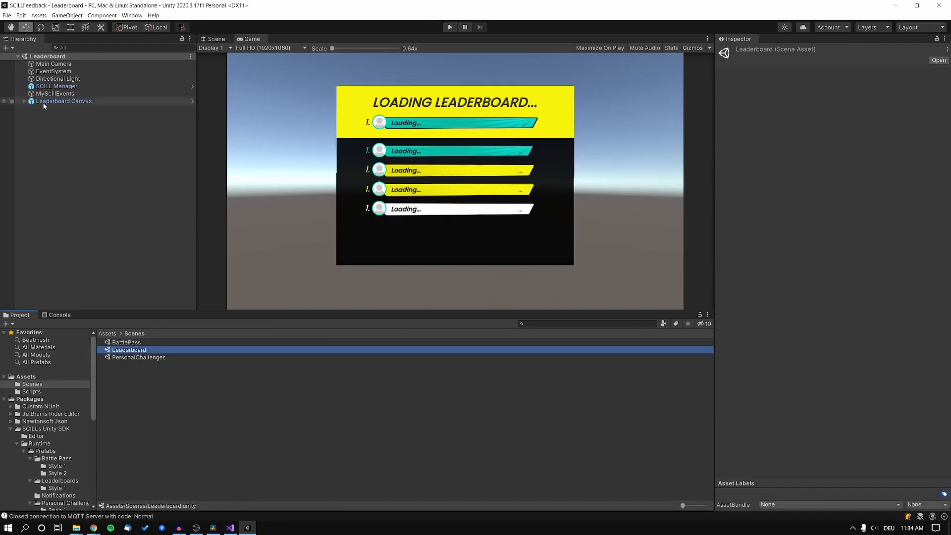
pyautogui.click(80, 146)
pyautogui.click(79, 87)
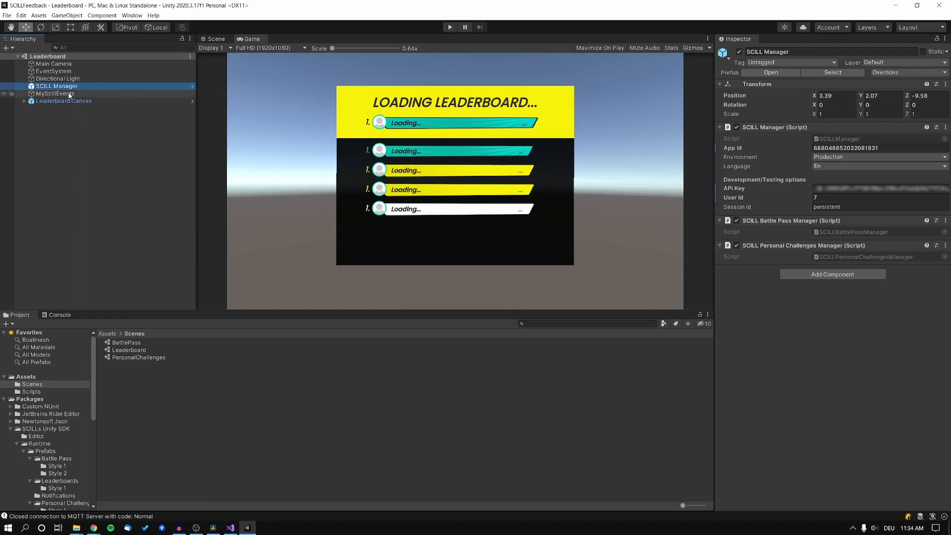
# Inspect MyScillEvents, Leaderboard Canvas and its Leaderboard child's settings
pyautogui.click(69, 94)
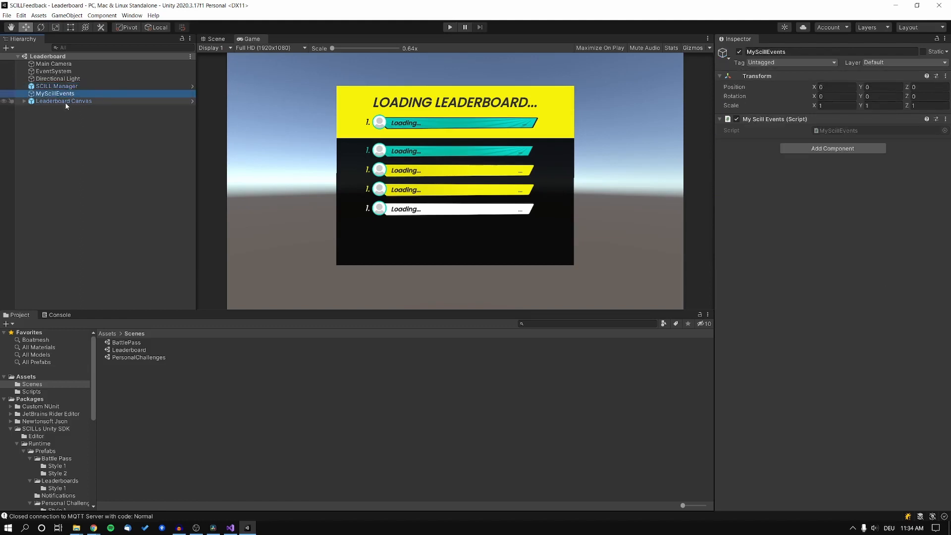
pyautogui.click(66, 102)
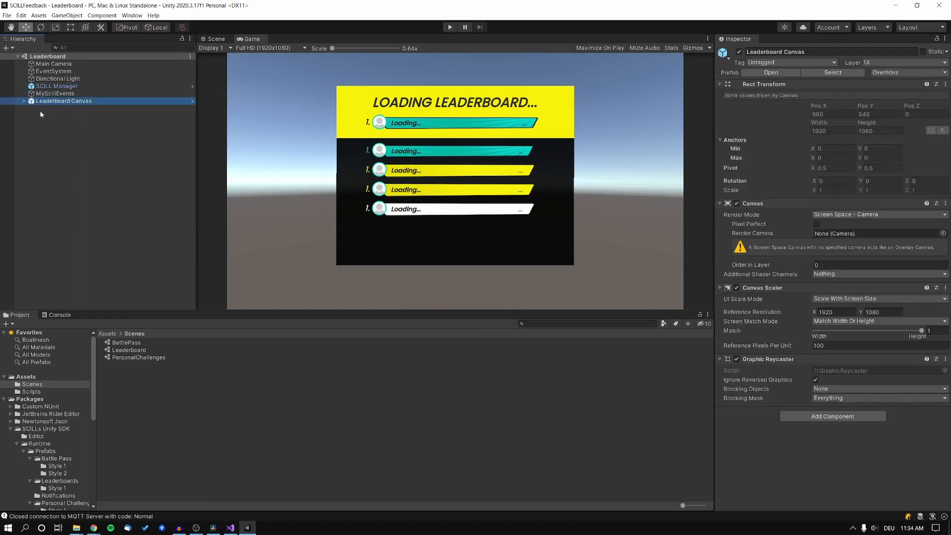
pyautogui.click(24, 102)
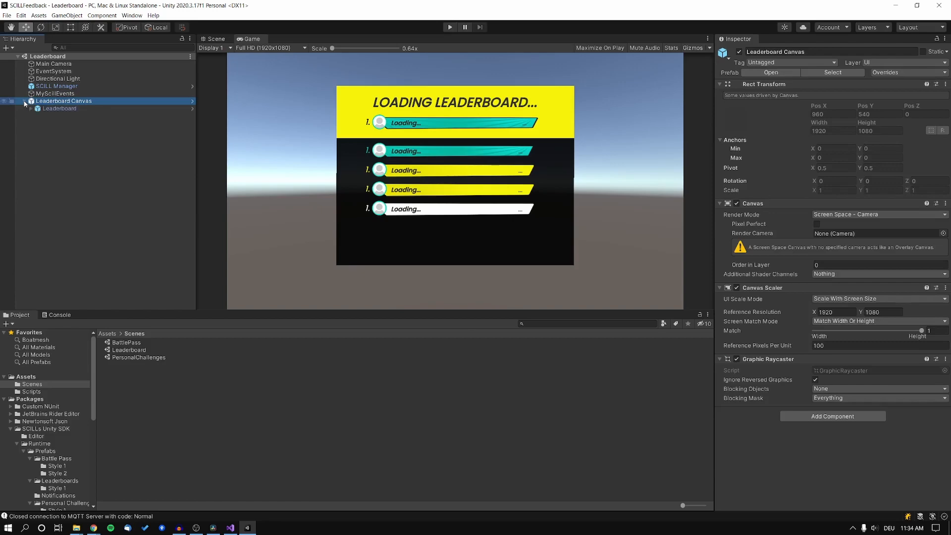
pyautogui.click(69, 109)
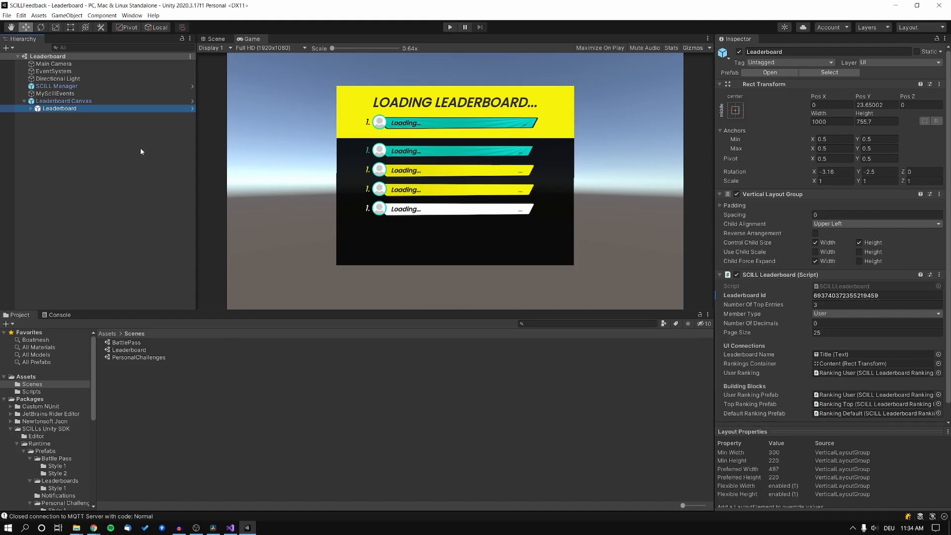
pyautogui.click(48, 123)
# Create an empty SCILLAudio object in the Leaderboard scene with an Audio Source
pyautogui.rightClick(49, 122)
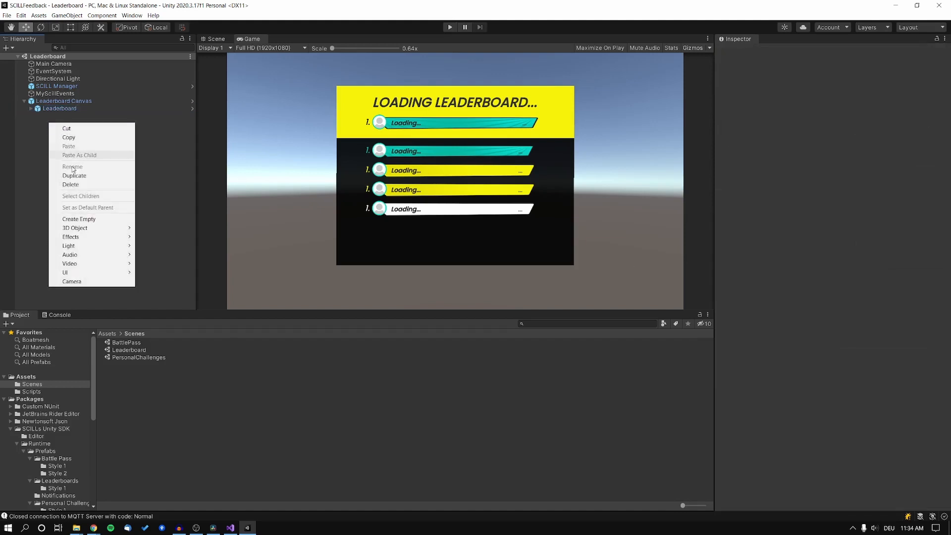
pyautogui.click(100, 221)
pyautogui.write('SCILLAudio')
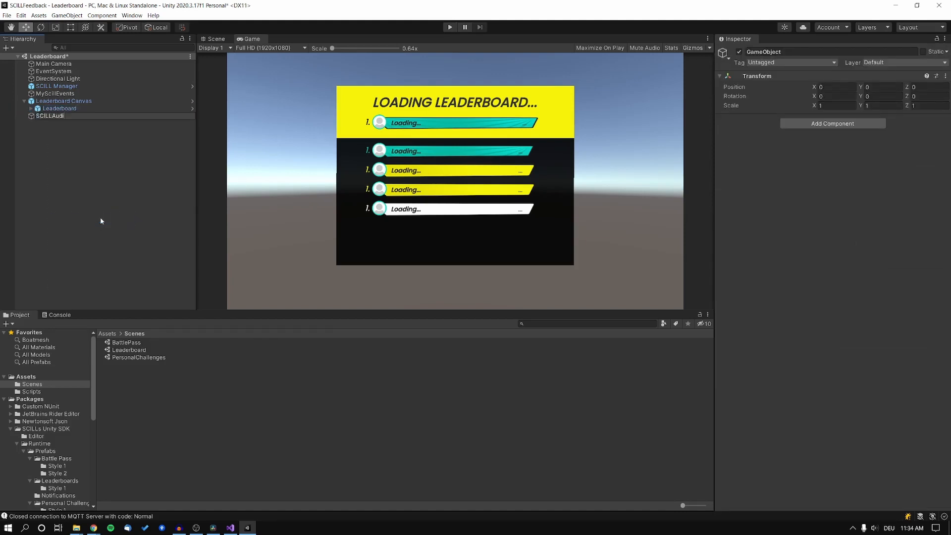
pyautogui.press('Return')
pyautogui.click(861, 122)
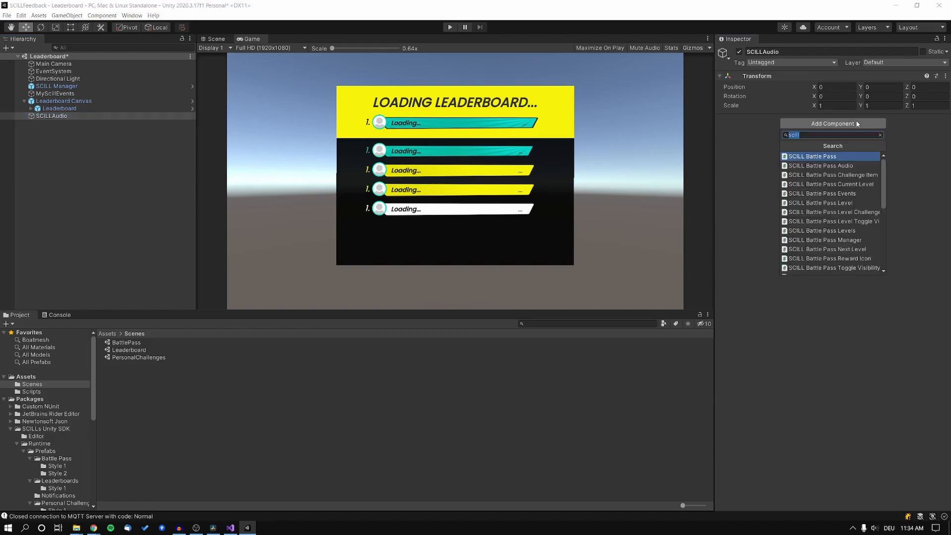
pyautogui.write('audiosou')
pyautogui.press('Return')
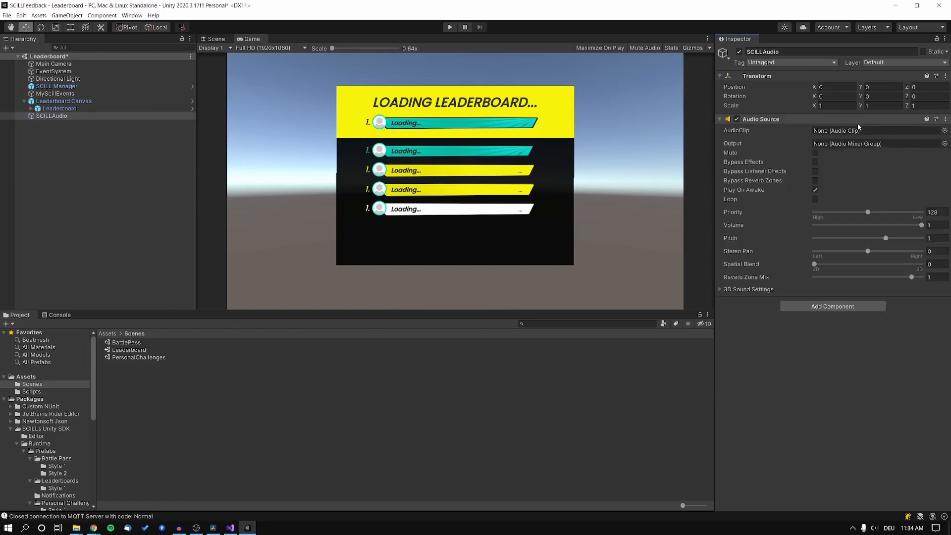
# Add SCILL Leaderboard Audio, linking its Audio Source and SCILLAudioSettings
pyautogui.click(841, 307)
pyautogui.write('scill lead')
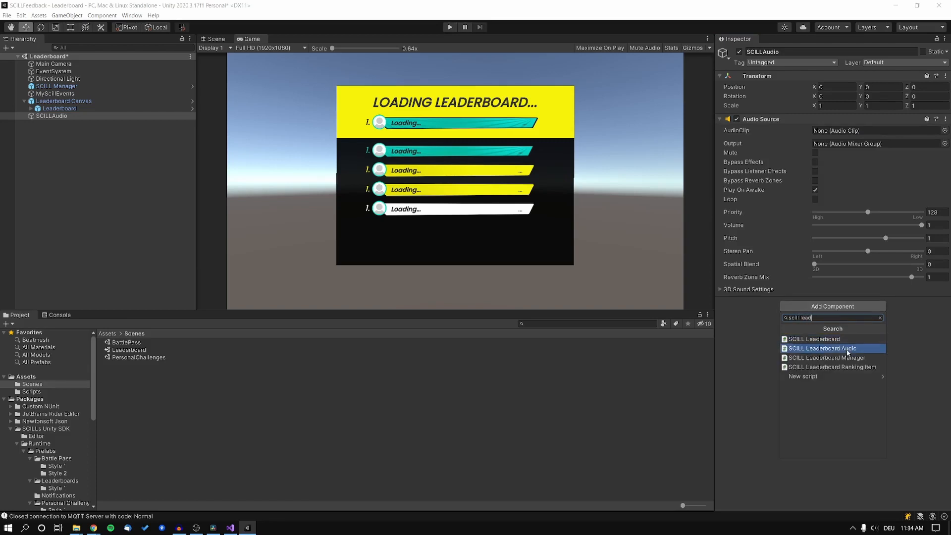
pyautogui.click(848, 350)
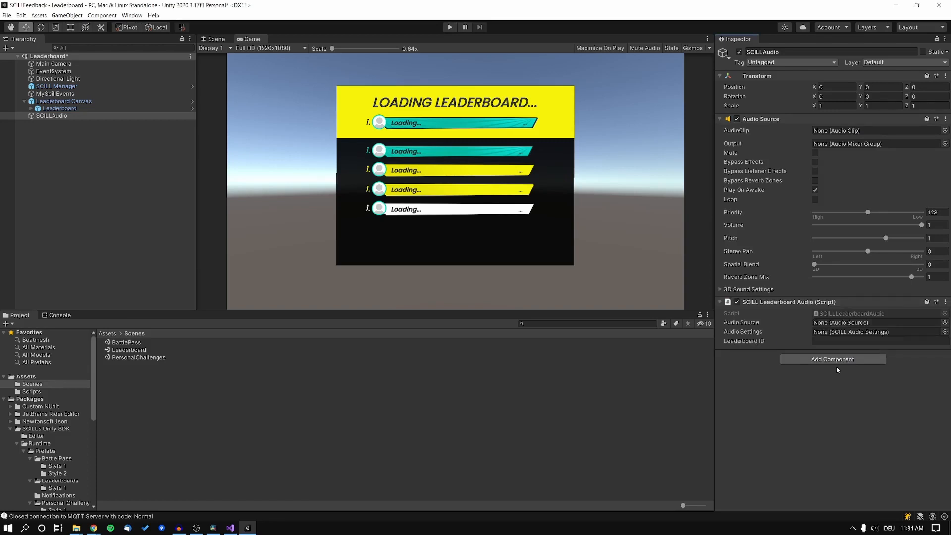
pyautogui.moveTo(848, 289); pyautogui.dragTo(872, 323)
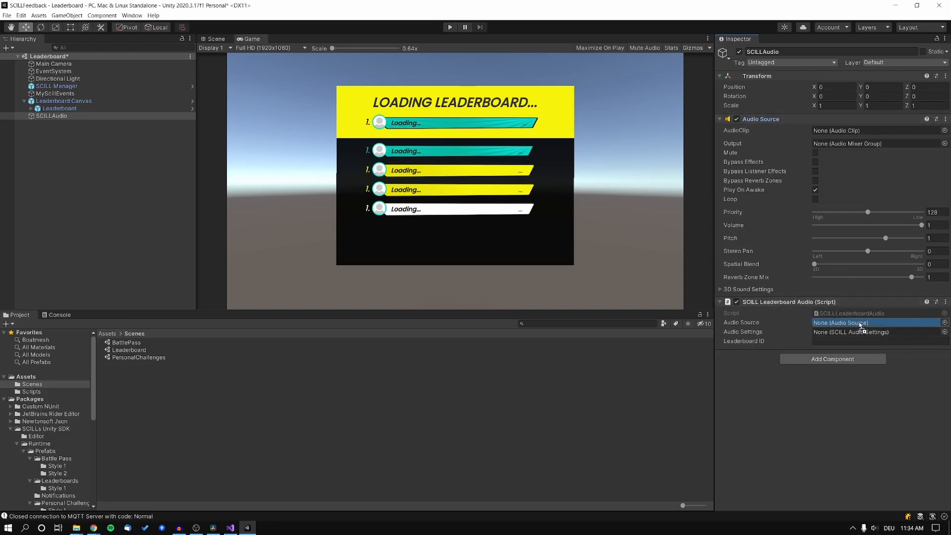
pyautogui.scroll(-6, 56, 463)
pyautogui.scroll(-5, 56, 462)
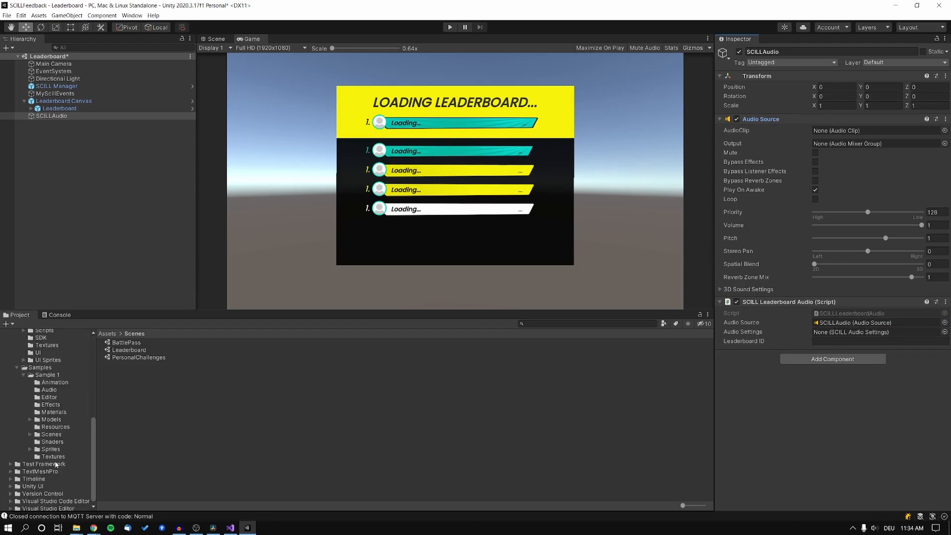
pyautogui.click(53, 392)
pyautogui.moveTo(131, 424); pyautogui.dragTo(863, 333)
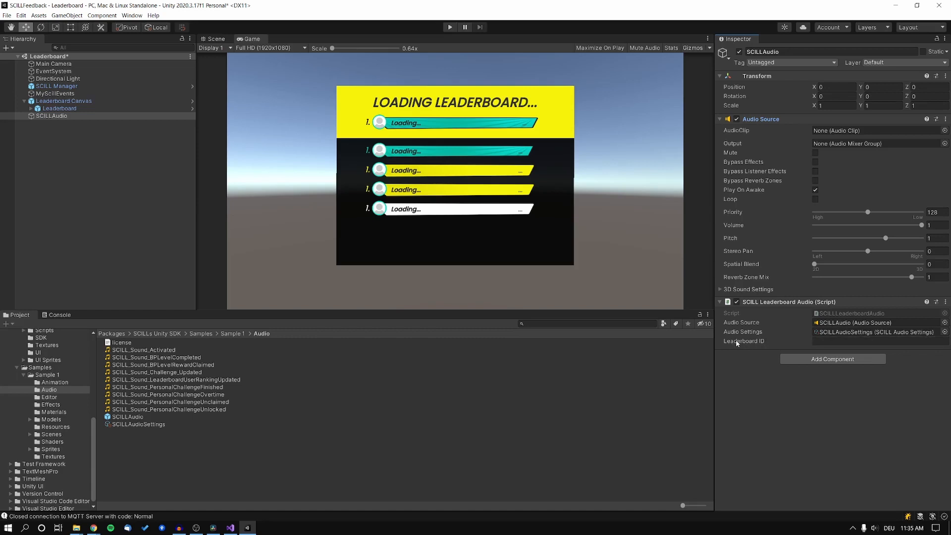
pyautogui.click(62, 108)
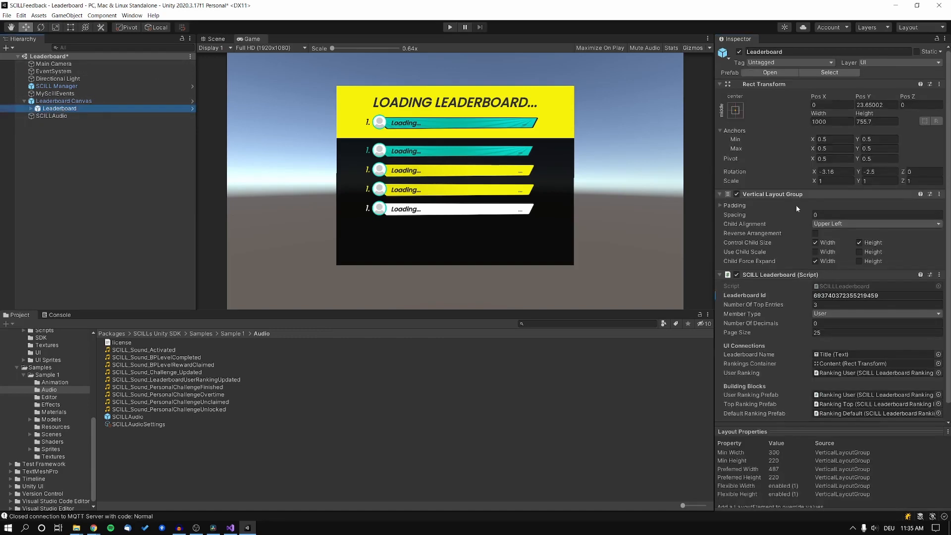
pyautogui.click(859, 295)
pyautogui.hotkey('ctrl', 'c')
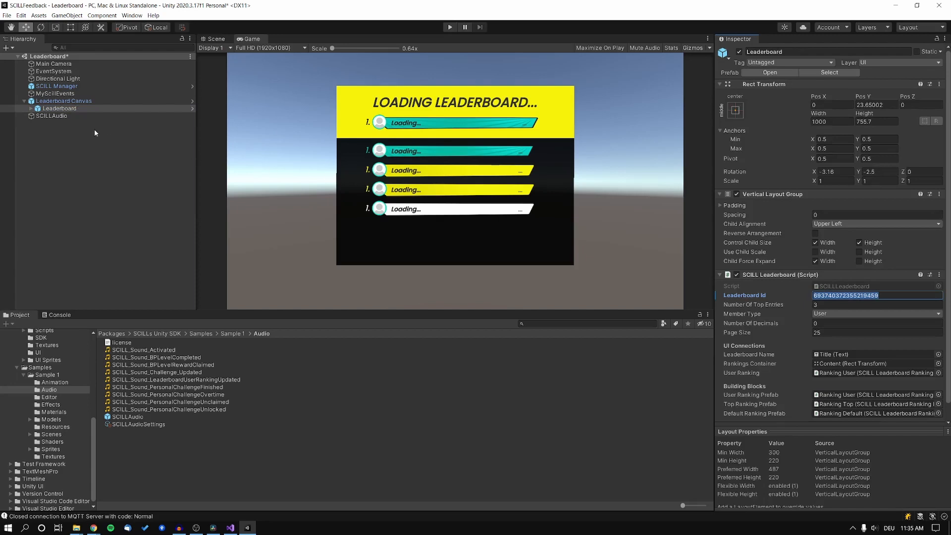
pyautogui.click(68, 115)
pyautogui.click(864, 442)
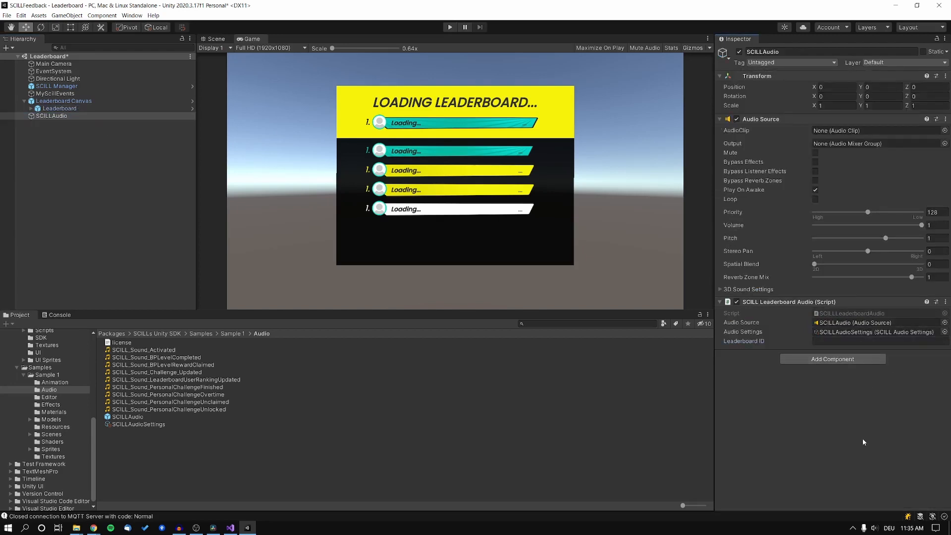
pyautogui.click(843, 341)
pyautogui.hotkey('ctrl', 'v')
# Review the sounds in SCILLAudioSettings, then return to SCILLAudio's components
pyautogui.click(874, 332)
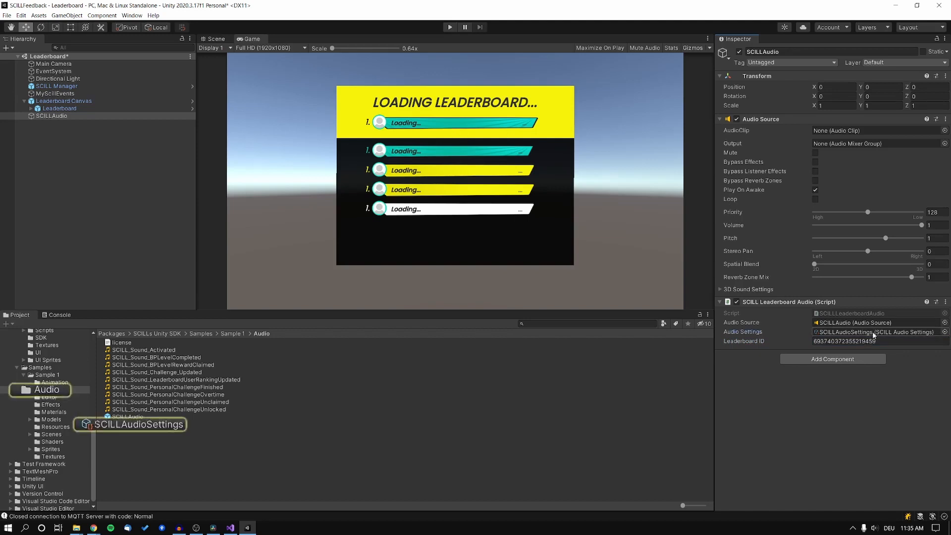
pyautogui.click(149, 425)
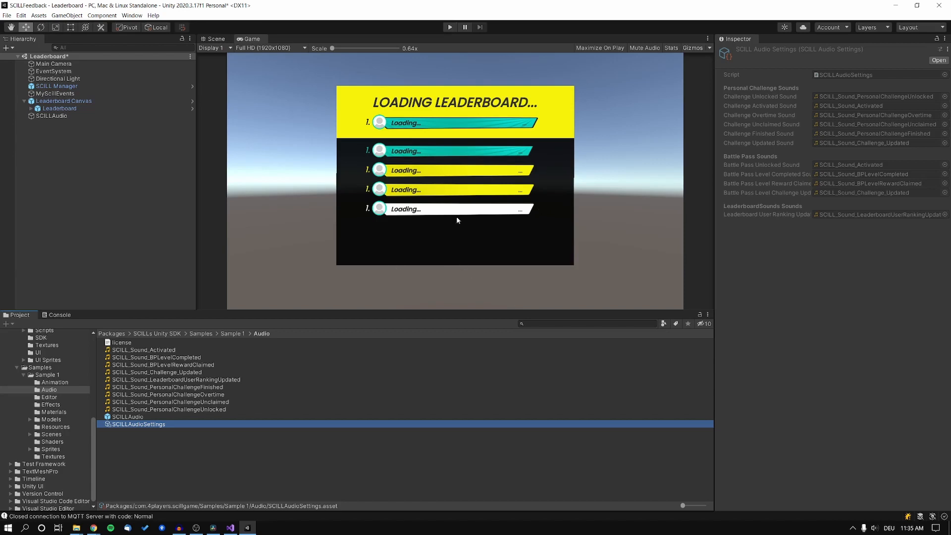
pyautogui.click(49, 115)
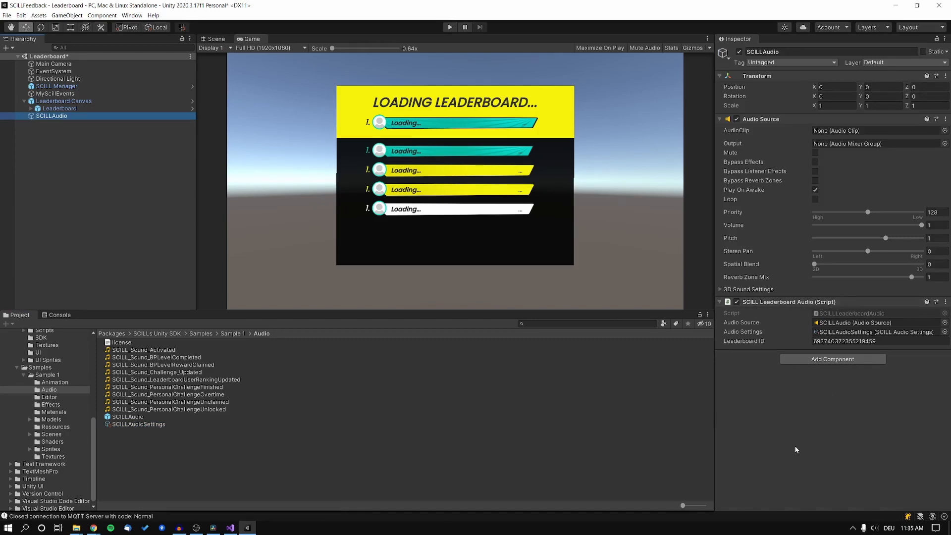
pyautogui.click(449, 28)
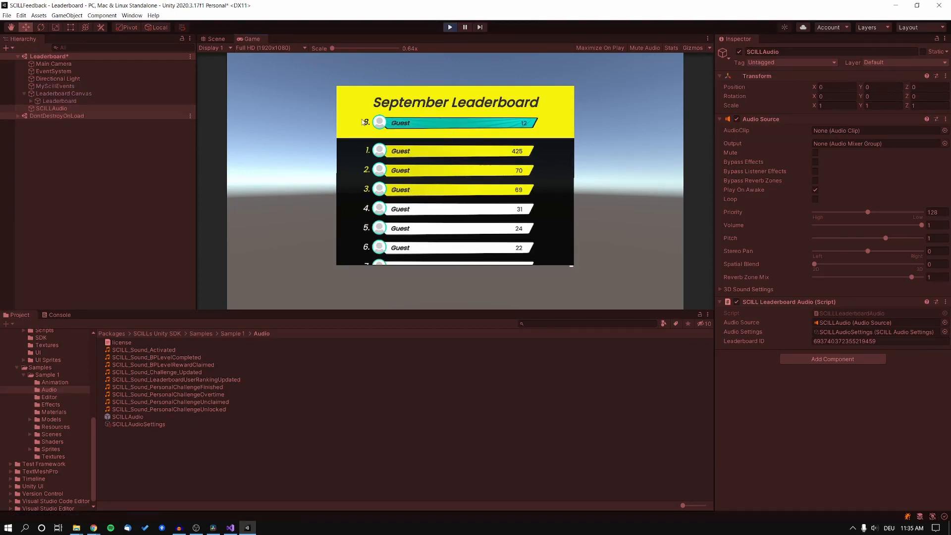
pyautogui.scroll(-1, 438, 177)
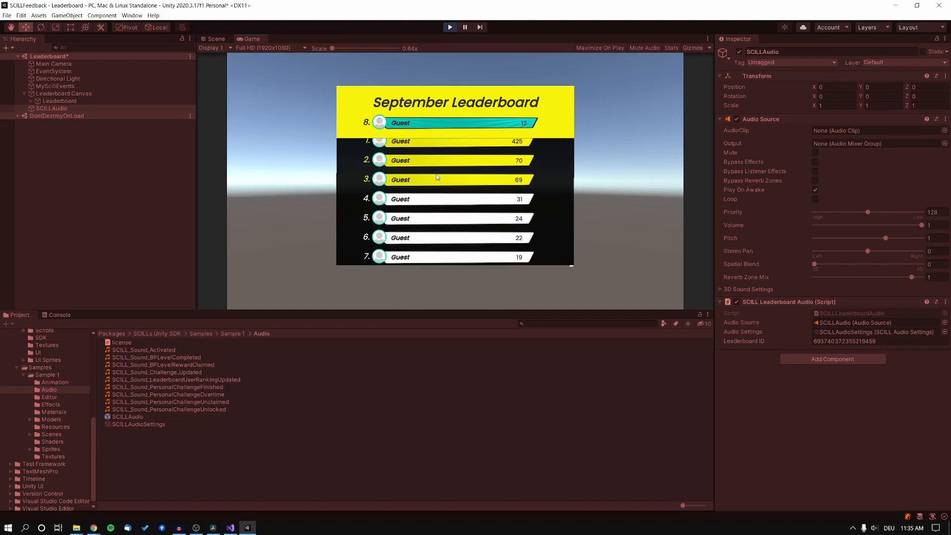
pyautogui.scroll(-1, 438, 177)
pyautogui.scroll(-3, 446, 218)
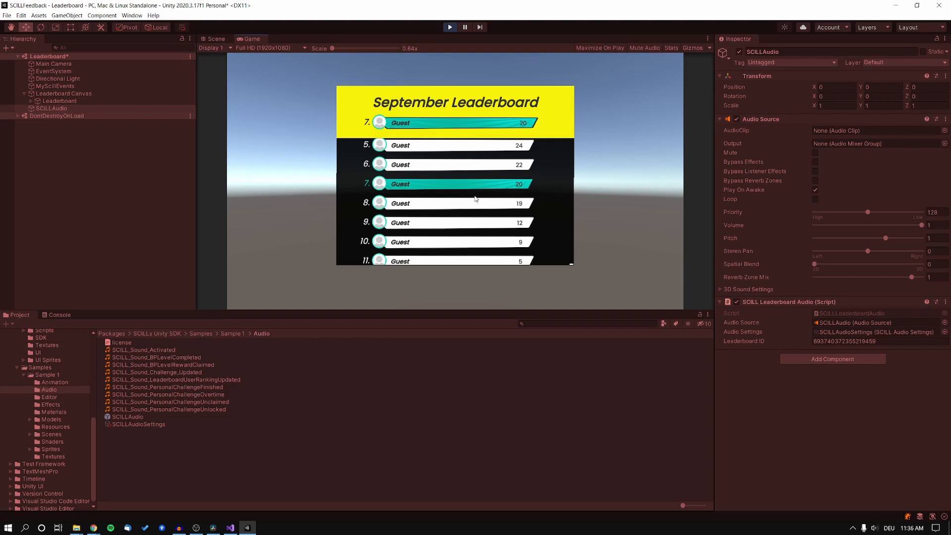
pyautogui.click(450, 27)
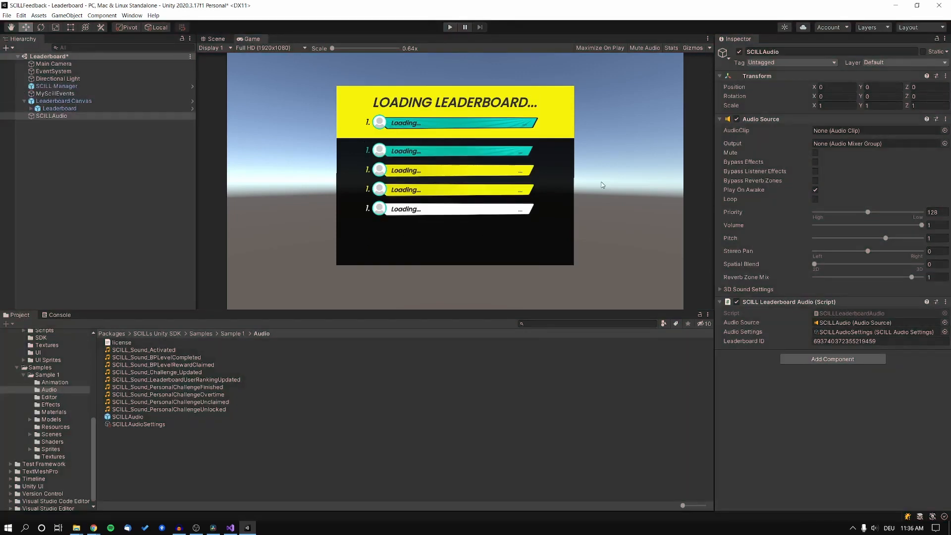